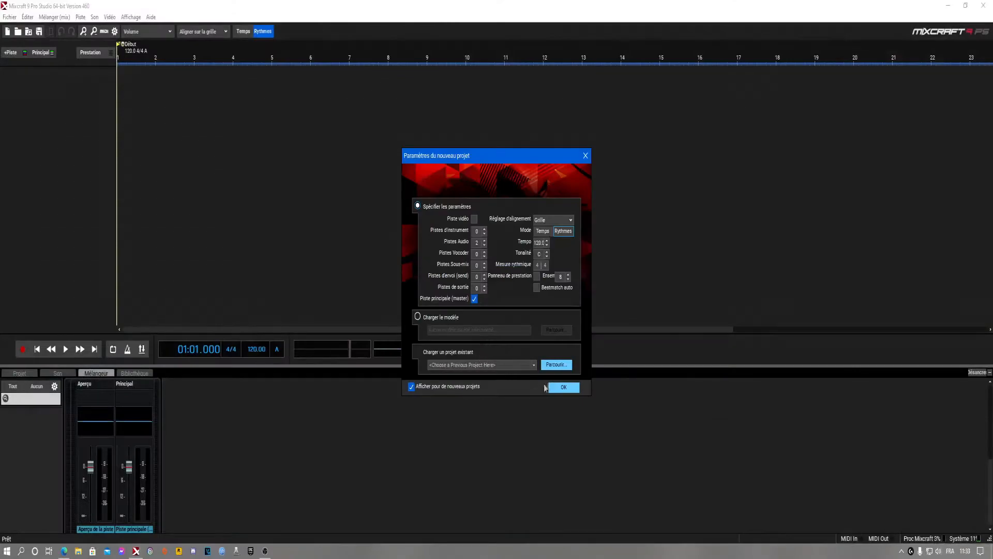
Create the project with two audio tracks and the master track, and add the Auto-Tune_Evo_VST effect to the first audio track
{"action": "left_click", "coordinate": [562, 389]}
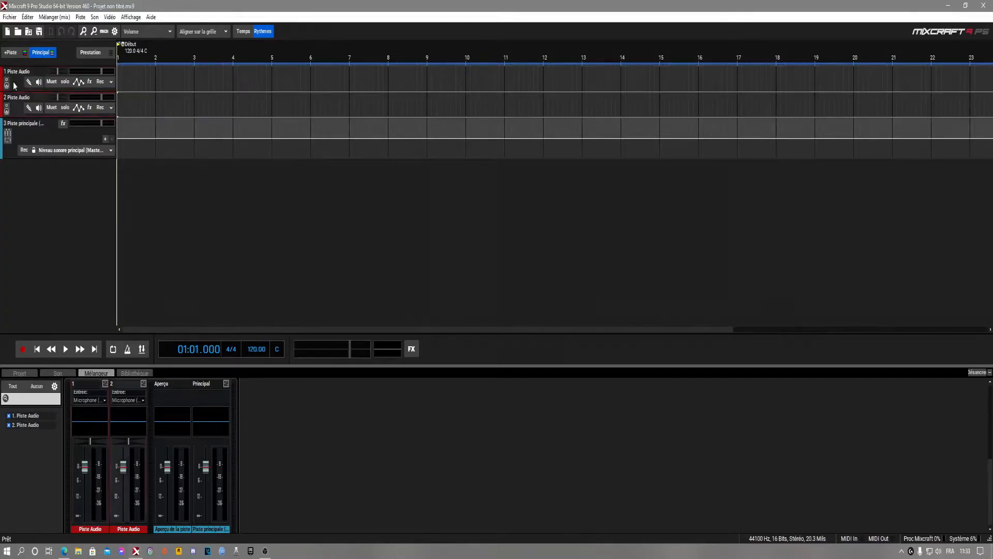
{"action": "left_click", "coordinate": [90, 83]}
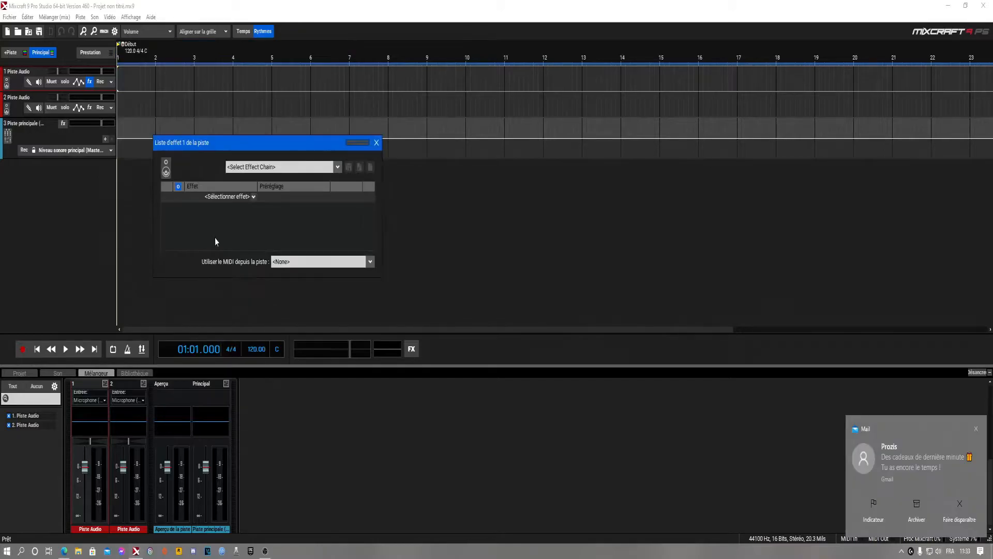
{"action": "left_click_drag", "start_coordinate": [226, 147], "coordinate": [232, 169]}
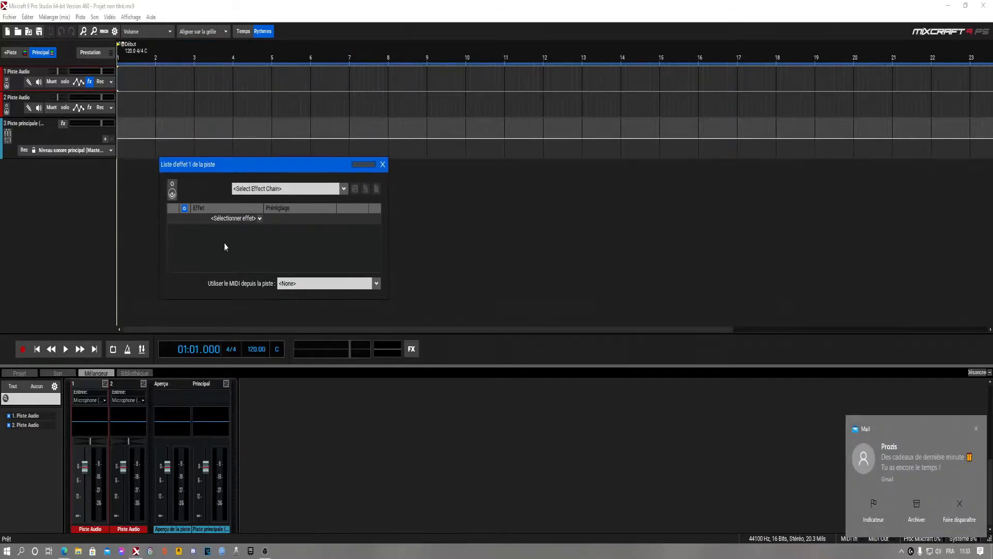
{"action": "left_click_drag", "start_coordinate": [308, 166], "coordinate": [351, 194]}
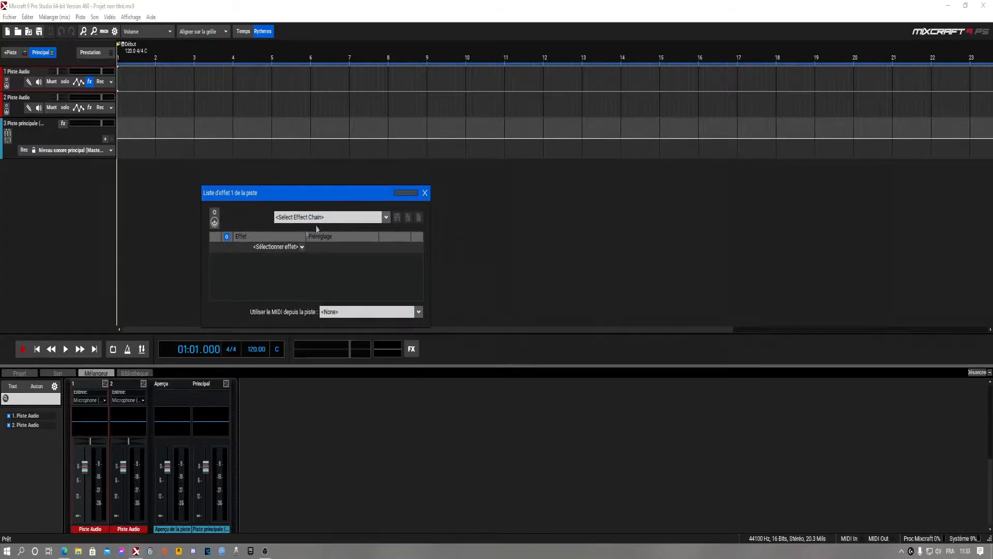
{"action": "left_click", "coordinate": [276, 246]}
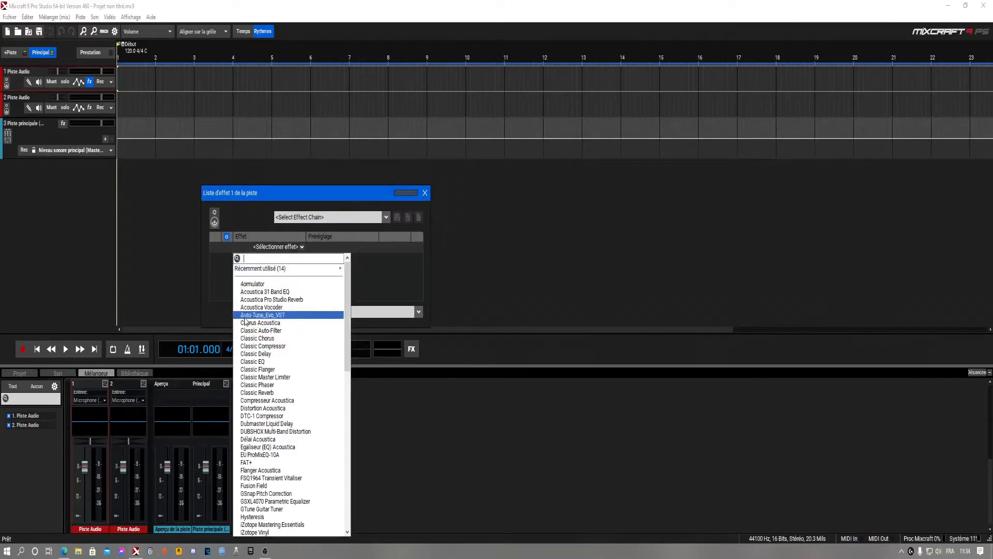
{"action": "left_click", "coordinate": [273, 316]}
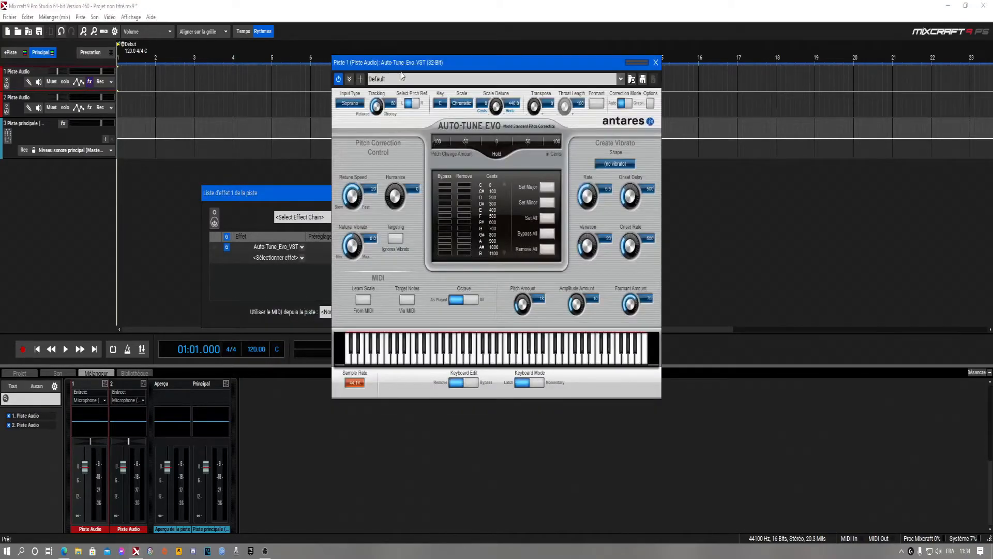
{"action": "left_click", "coordinate": [342, 205]}
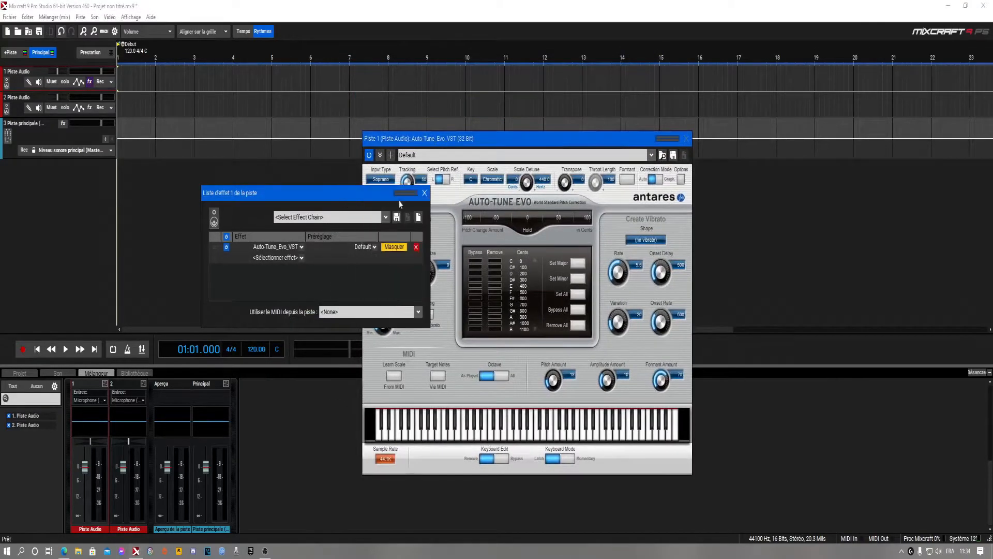
{"action": "left_click", "coordinate": [425, 193]}
{"action": "mouse_move", "coordinate": [448, 141]}
{"action": "left_mouse_down"}
{"action": "mouse_move", "coordinate": [377, 159]}
{"action": "mouse_move", "coordinate": [453, 134]}
{"action": "left_mouse_up"}
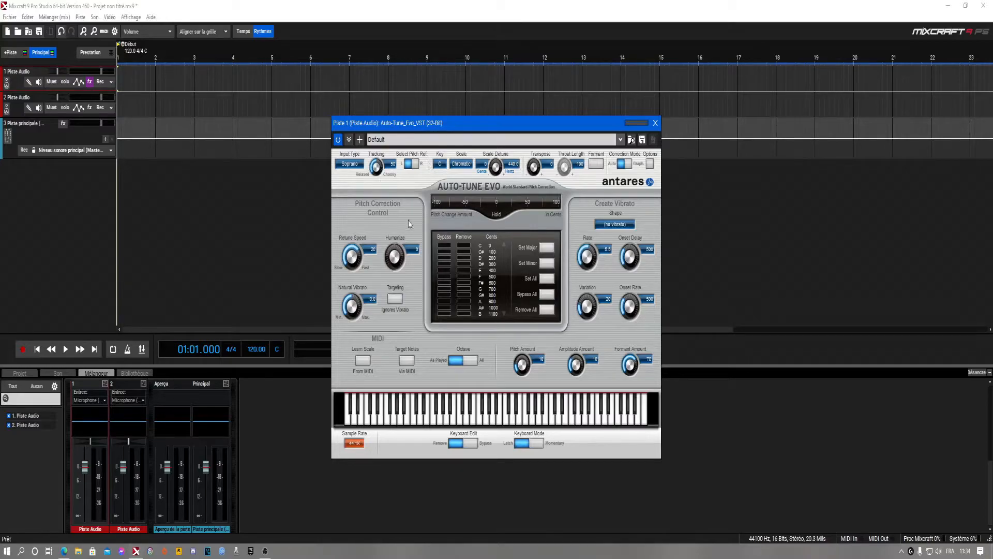
Examine the voice and instrument choices offered for Auto-Tune's Input Type
{"action": "left_click_drag", "start_coordinate": [408, 123], "coordinate": [352, 106]}
{"action": "left_click", "coordinate": [294, 147]}
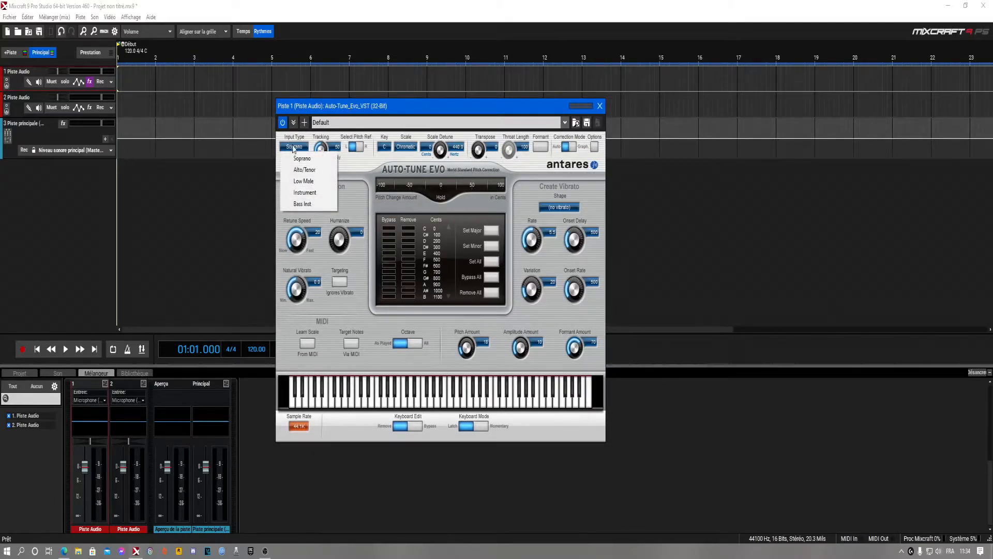
{"action": "left_click", "coordinate": [294, 149]}
{"action": "left_click", "coordinate": [294, 148]}
{"action": "left_click", "coordinate": [346, 189]}
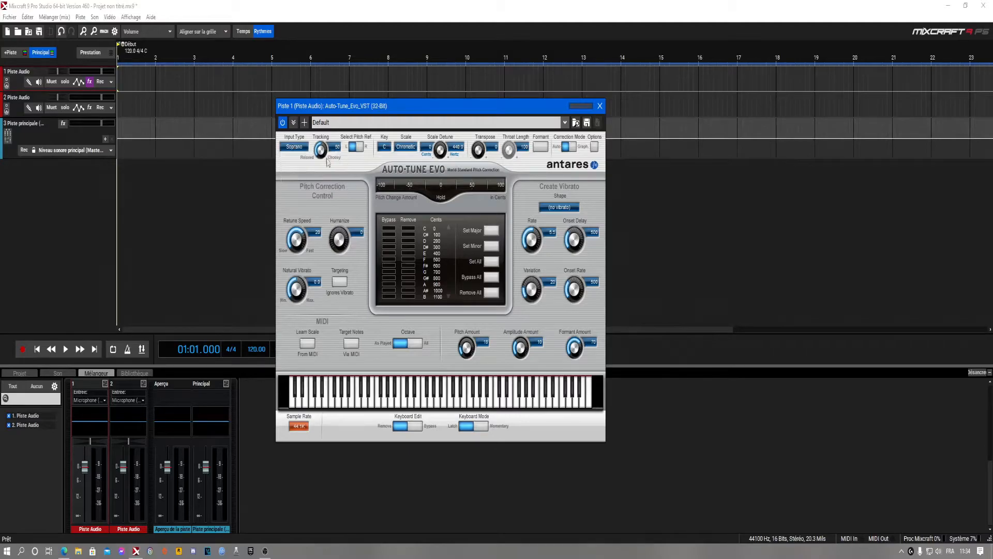
{"action": "left_click_drag", "start_coordinate": [335, 103], "coordinate": [350, 101]}
{"action": "left_click", "coordinate": [307, 144]}
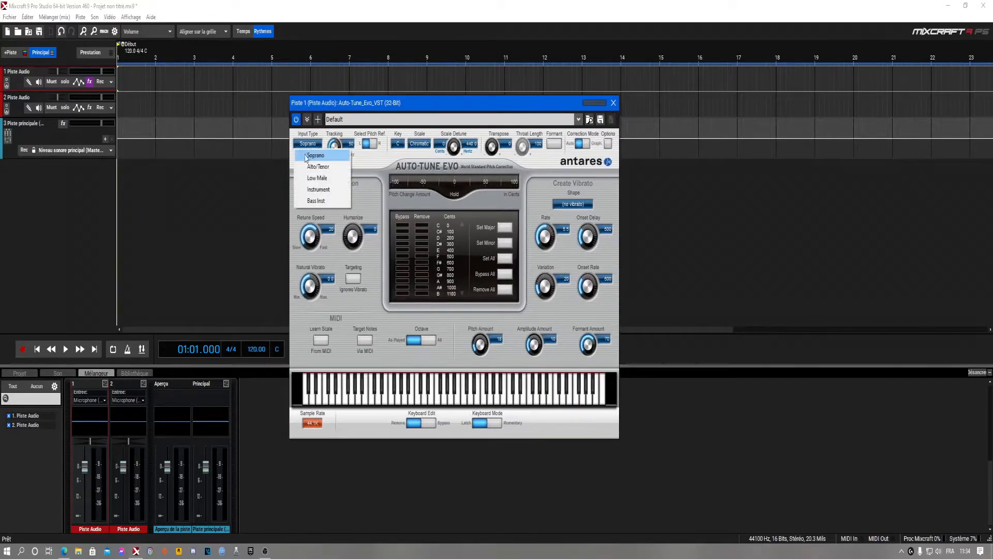
{"action": "left_click", "coordinate": [358, 209]}
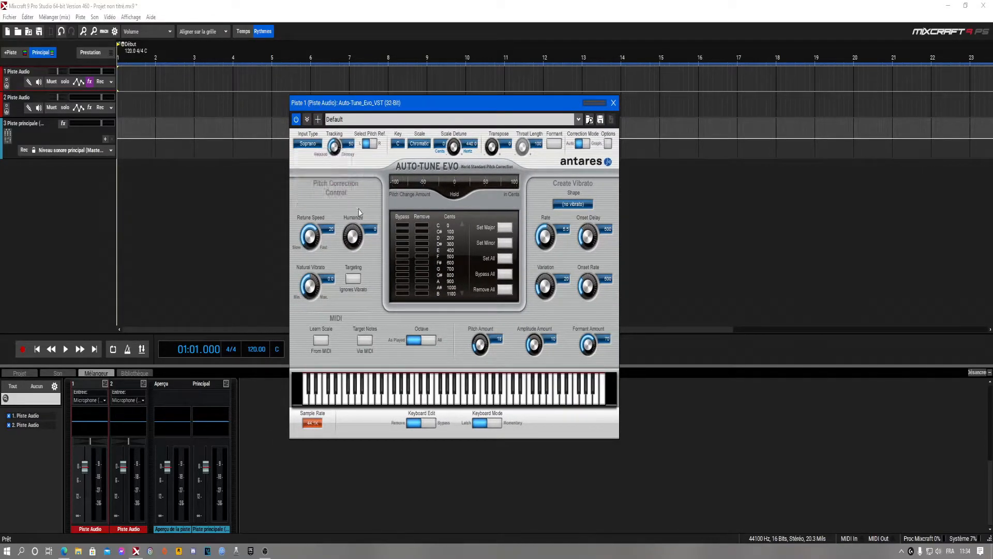
{"action": "left_click", "coordinate": [308, 145]}
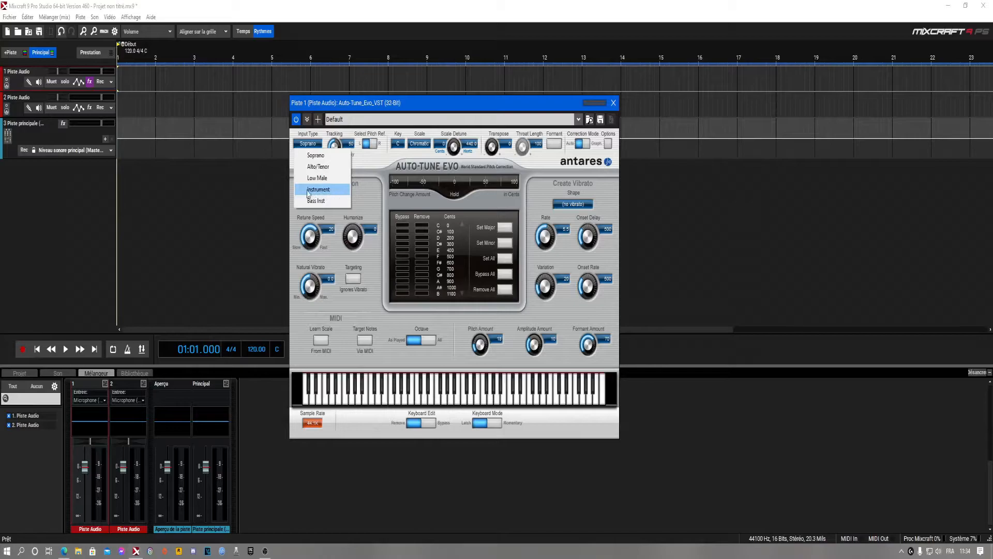
{"action": "left_click", "coordinate": [361, 196]}
Set Auto-Tune's Input Type to Alto/Tenor
{"action": "left_click", "coordinate": [317, 146]}
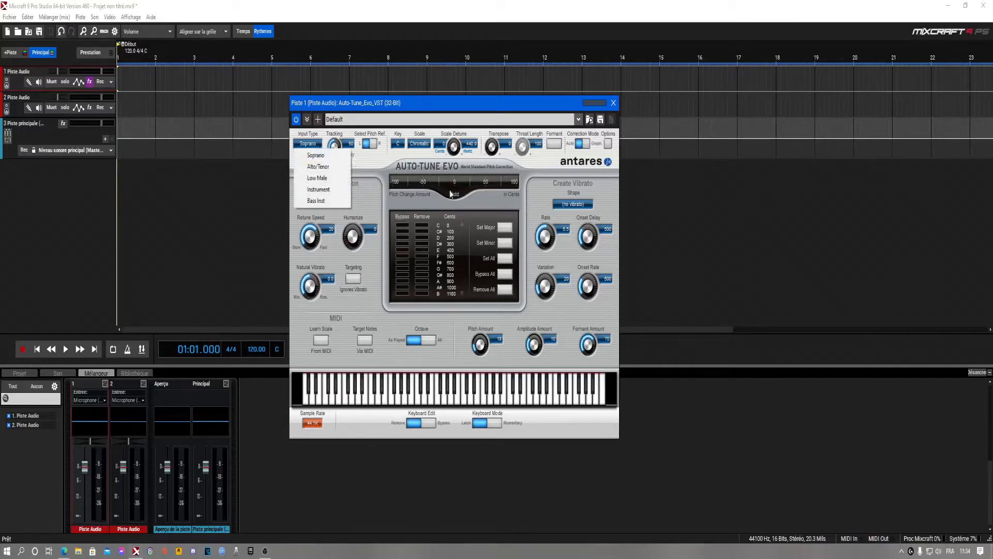
{"action": "left_click", "coordinate": [317, 167]}
{"action": "left_click_drag", "start_coordinate": [349, 103], "coordinate": [402, 124]}
{"action": "left_click", "coordinate": [360, 164]}
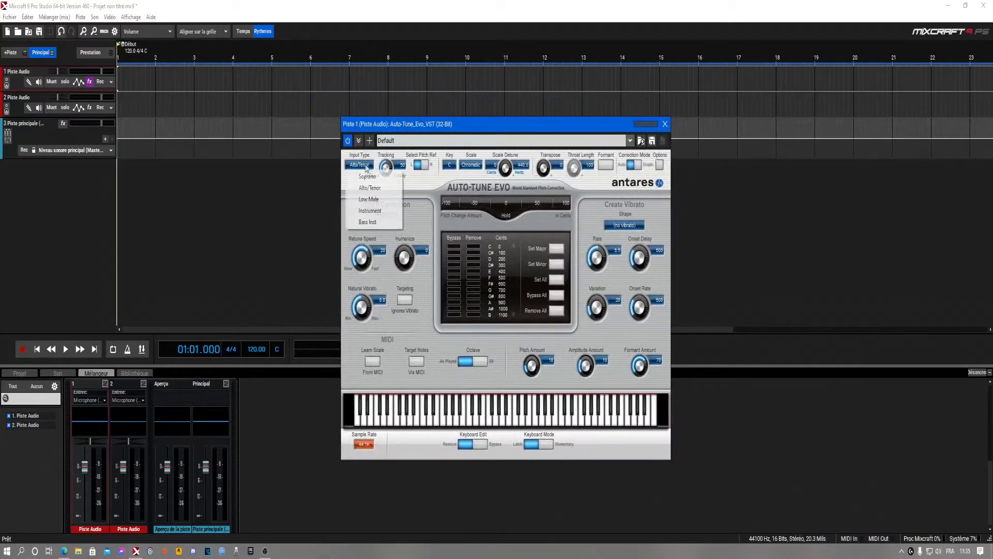
{"action": "left_click", "coordinate": [371, 194]}
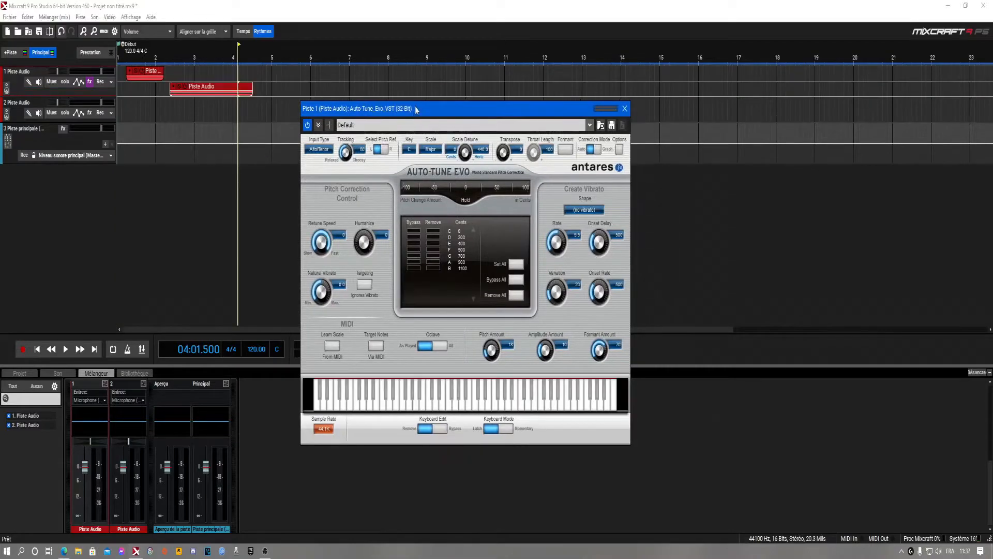
{"action": "left_click_drag", "start_coordinate": [415, 109], "coordinate": [375, 121]}
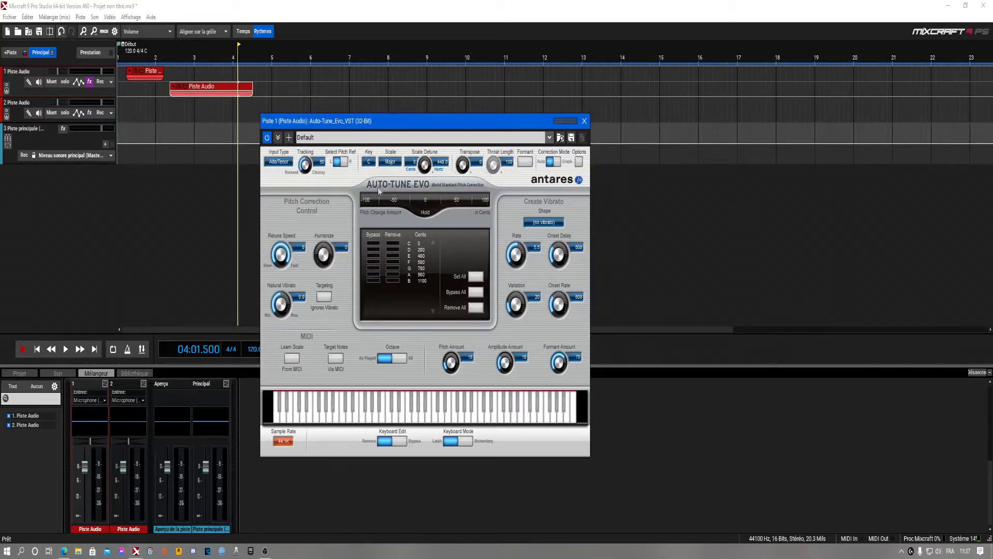
{"action": "left_click_drag", "start_coordinate": [389, 127], "coordinate": [447, 133]}
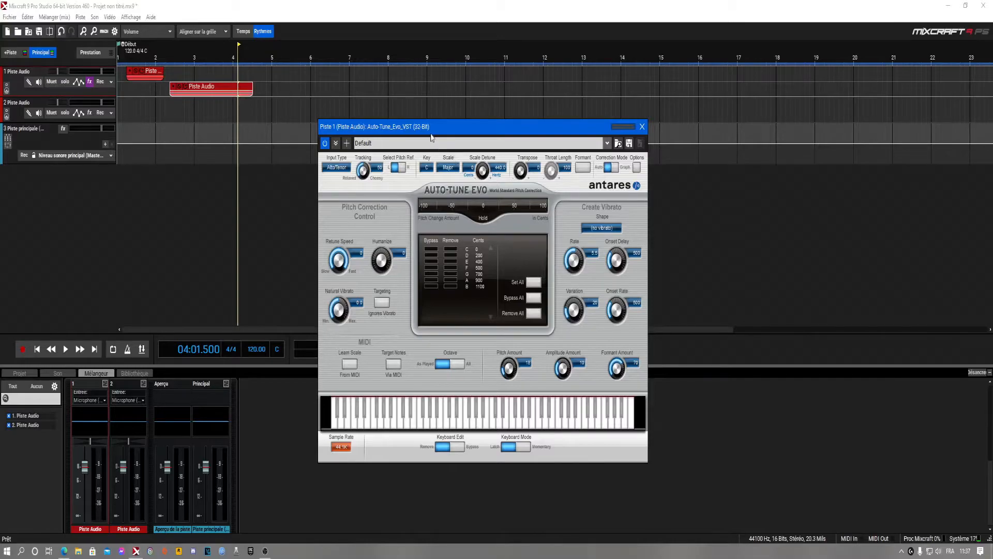
{"action": "left_click_drag", "start_coordinate": [431, 133], "coordinate": [568, 132]}
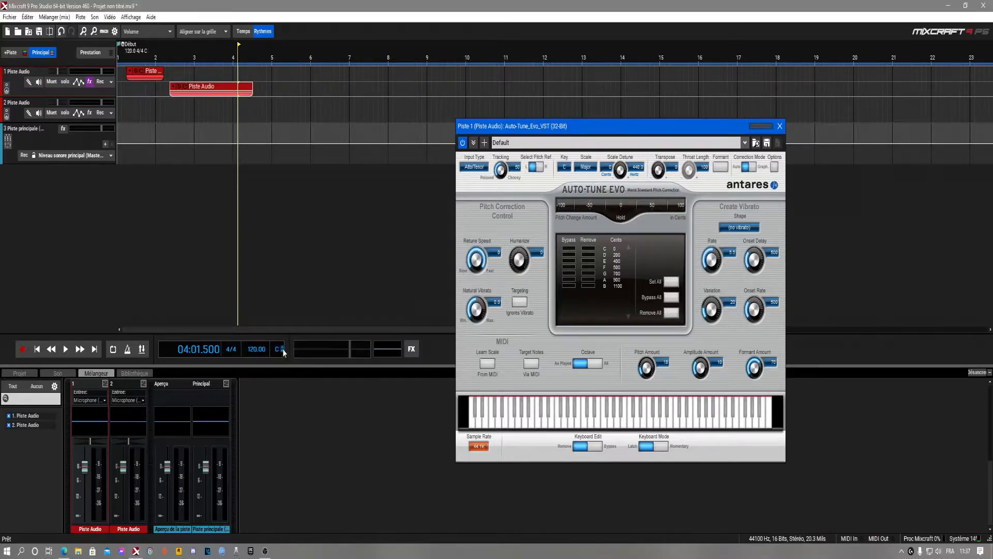
{"action": "left_click_drag", "start_coordinate": [556, 131], "coordinate": [474, 158]}
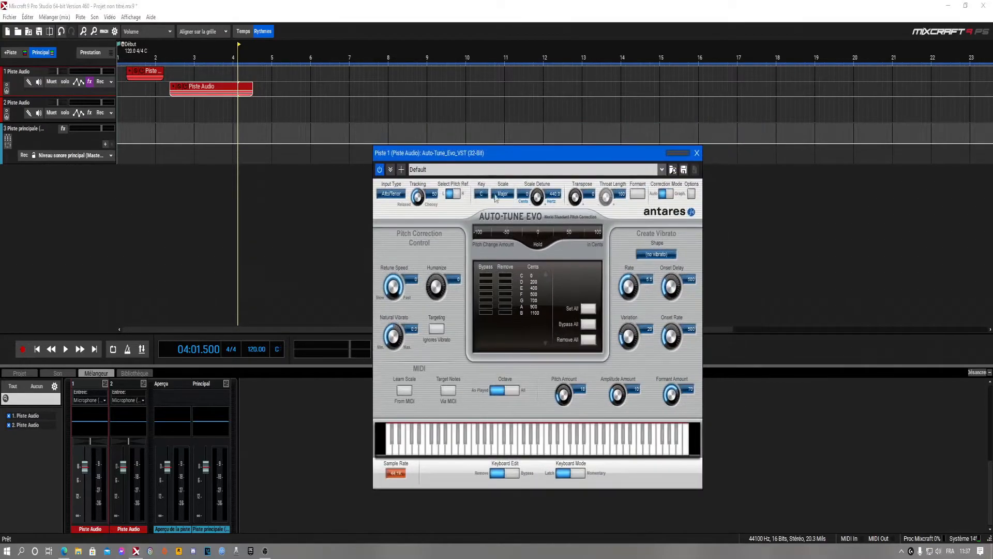
{"action": "left_click", "coordinate": [495, 198]}
{"action": "left_click", "coordinate": [501, 207]}
{"action": "left_click_drag", "start_coordinate": [0, 20], "coordinate": [247, 81]}
{"action": "left_click_drag", "start_coordinate": [460, 155], "coordinate": [541, 164]}
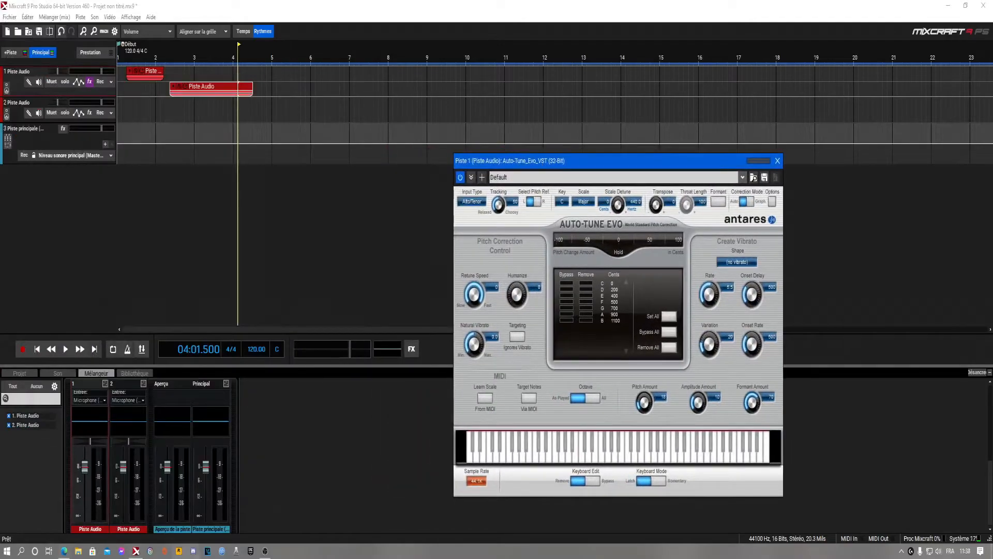
Switch to the YouTube browser window, play the PYRAMIDE beat unmuted, skip ahead in it, and pause it to read its key
{"action": "left_click", "coordinate": [62, 551]}
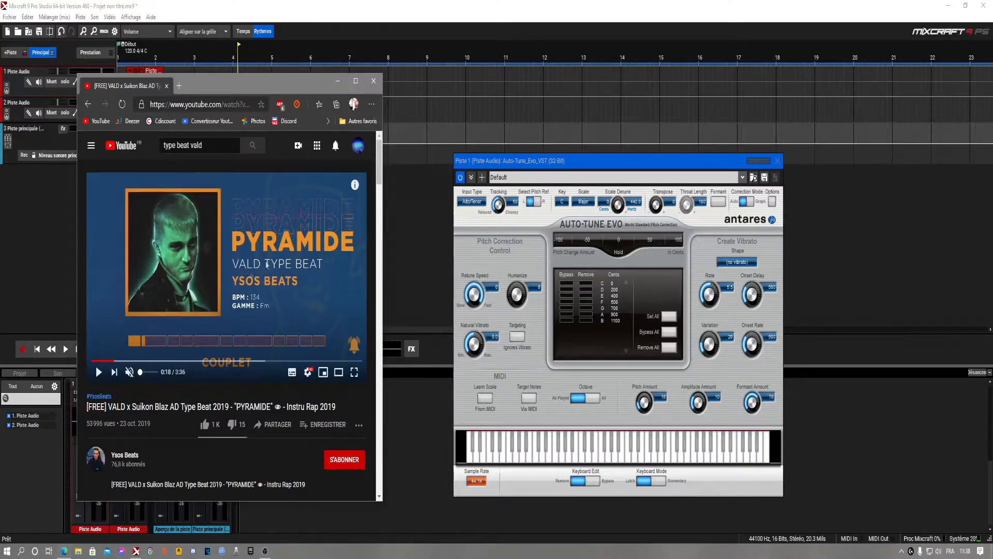
{"action": "left_click", "coordinate": [199, 303]}
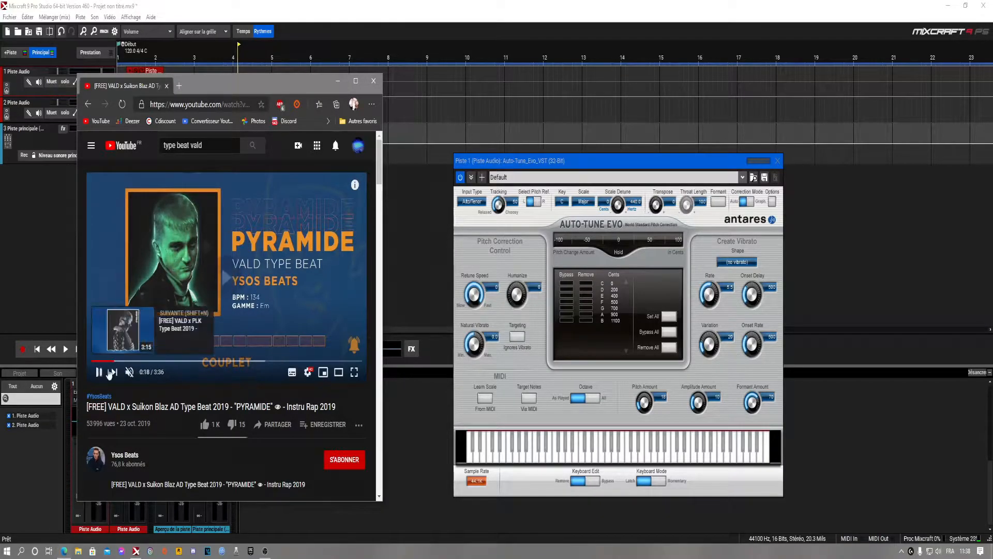
{"action": "left_click", "coordinate": [128, 373]}
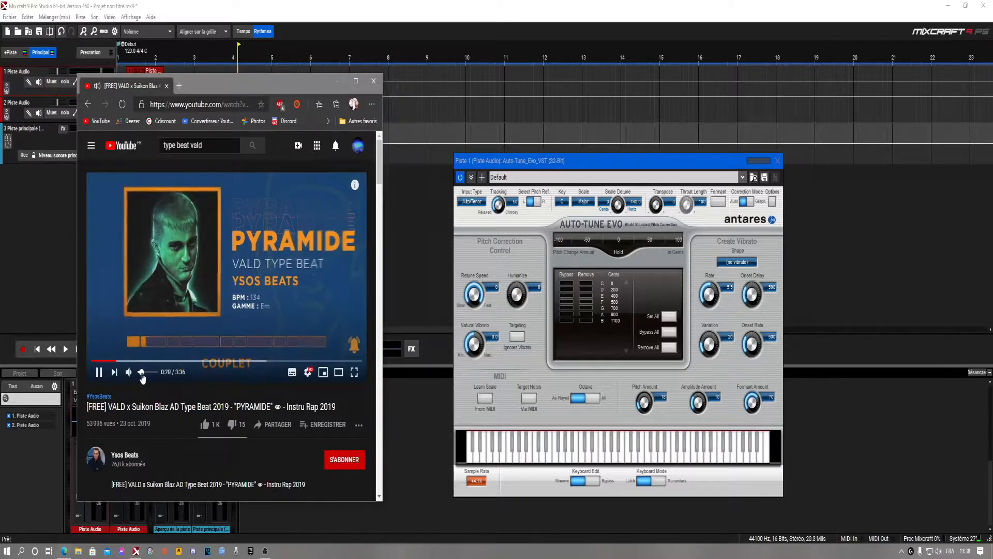
{"action": "left_click", "coordinate": [133, 360]}
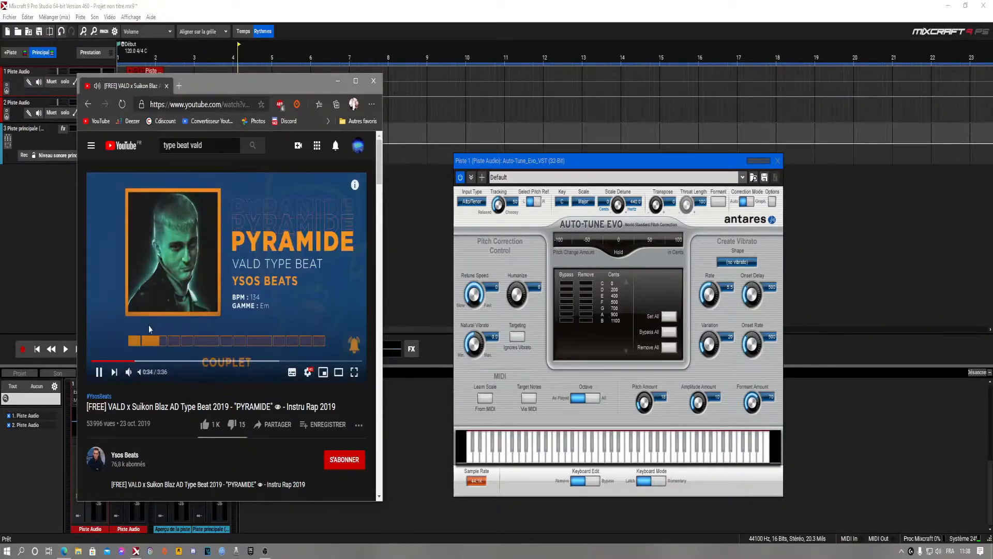
{"action": "left_click", "coordinate": [149, 325]}
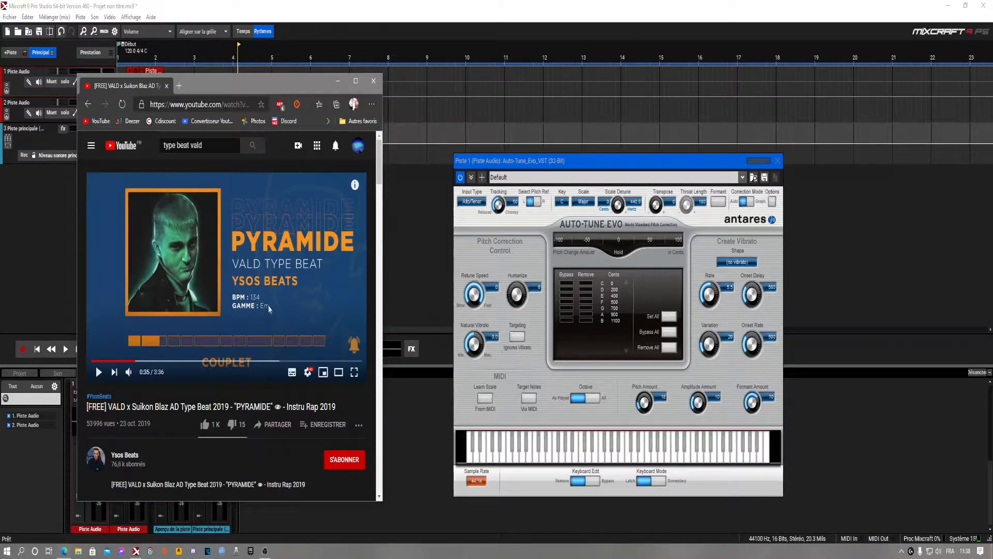
Set Auto-Tune's Scale to Minor and its Key to E to match the YouTube beat
{"action": "left_click", "coordinate": [583, 201]}
{"action": "left_click", "coordinate": [592, 225]}
{"action": "left_click", "coordinate": [587, 202]}
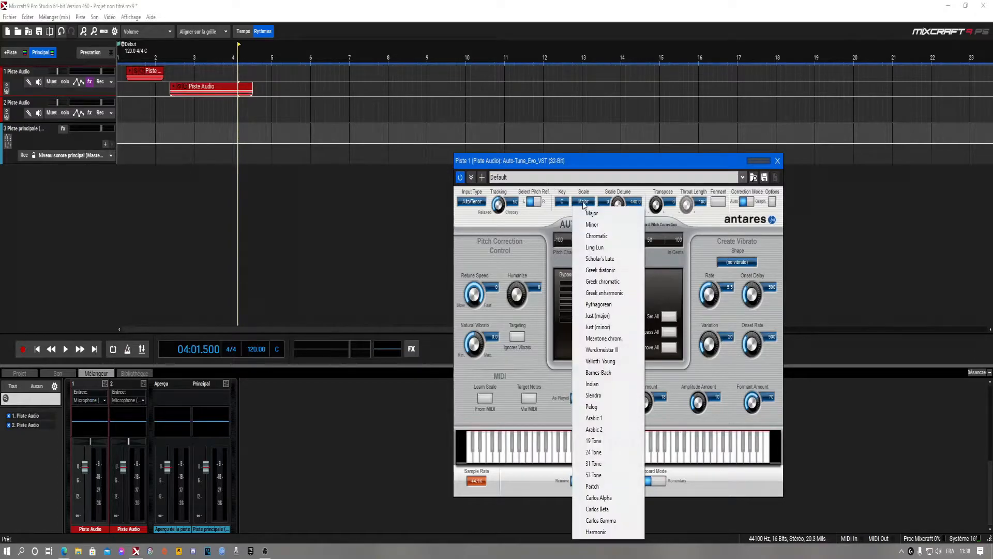
{"action": "left_click_drag", "start_coordinate": [582, 167], "coordinate": [565, 163]}
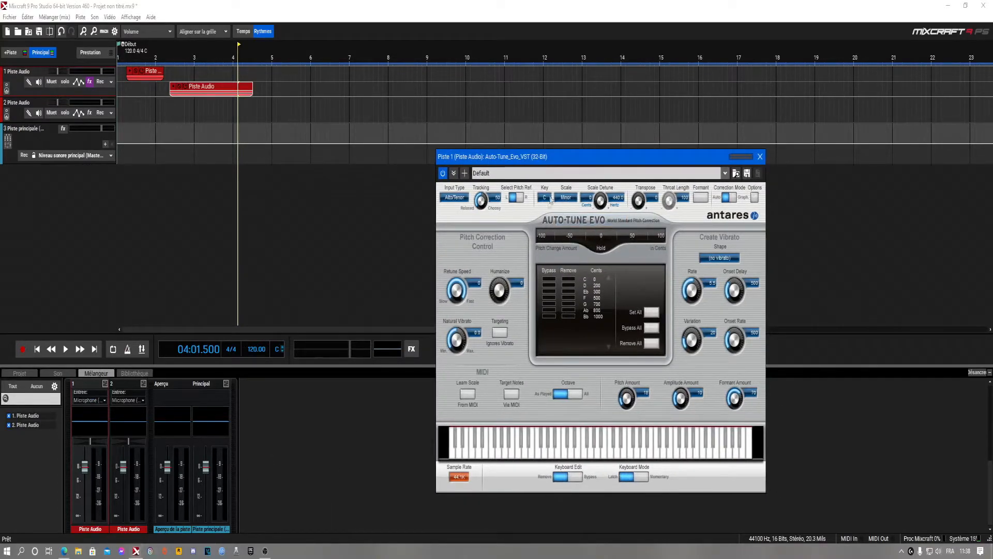
{"action": "left_click", "coordinate": [64, 550]}
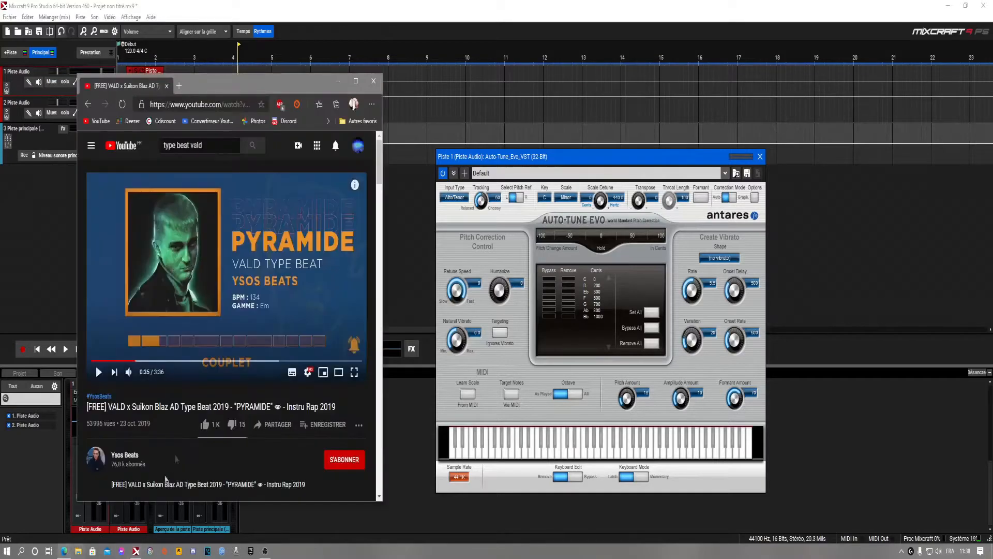
{"action": "left_click", "coordinate": [545, 197]}
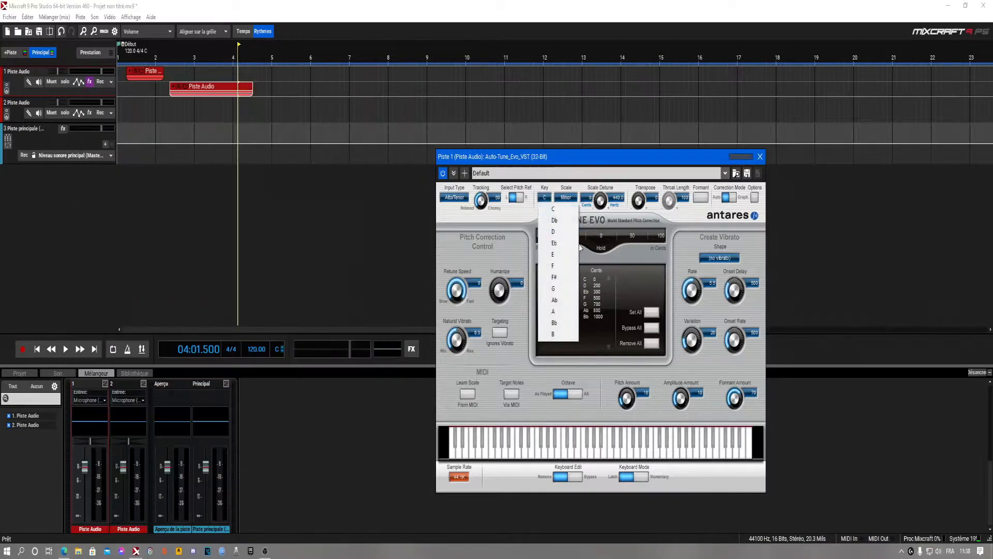
{"action": "left_click", "coordinate": [554, 256]}
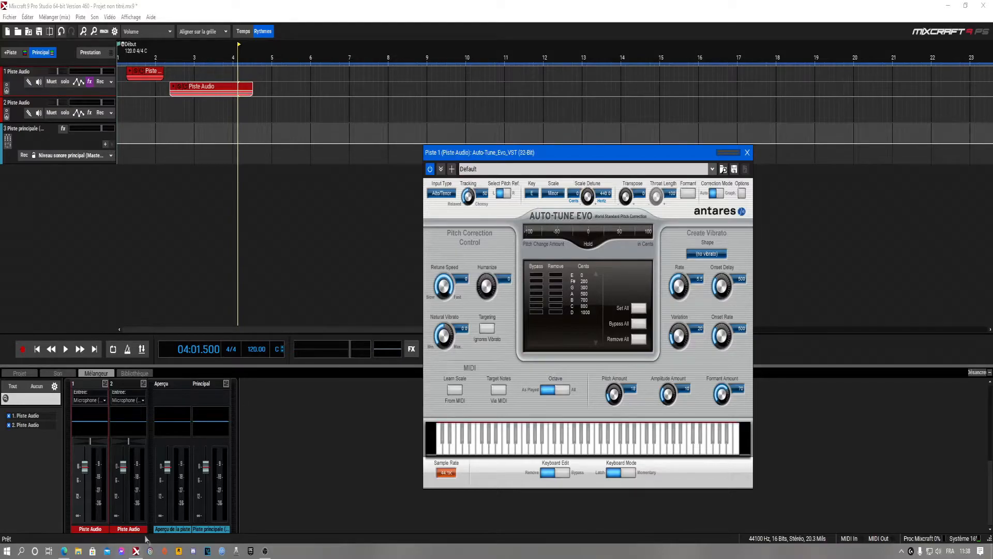
Review the beat's video and page in the browser, and set Auto-Tune's Scale to Major
{"action": "left_click", "coordinate": [64, 551]}
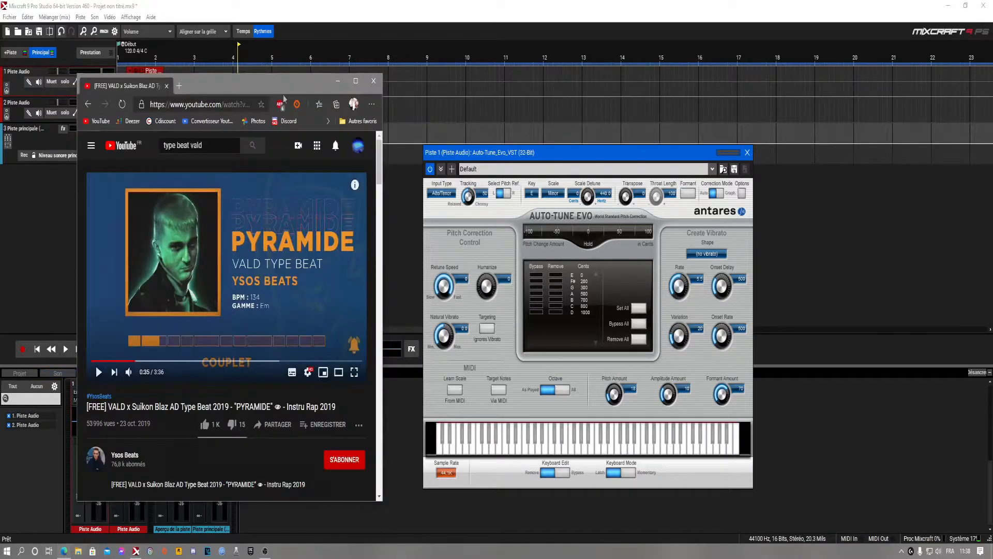
{"action": "left_click_drag", "start_coordinate": [252, 88], "coordinate": [208, 78]}
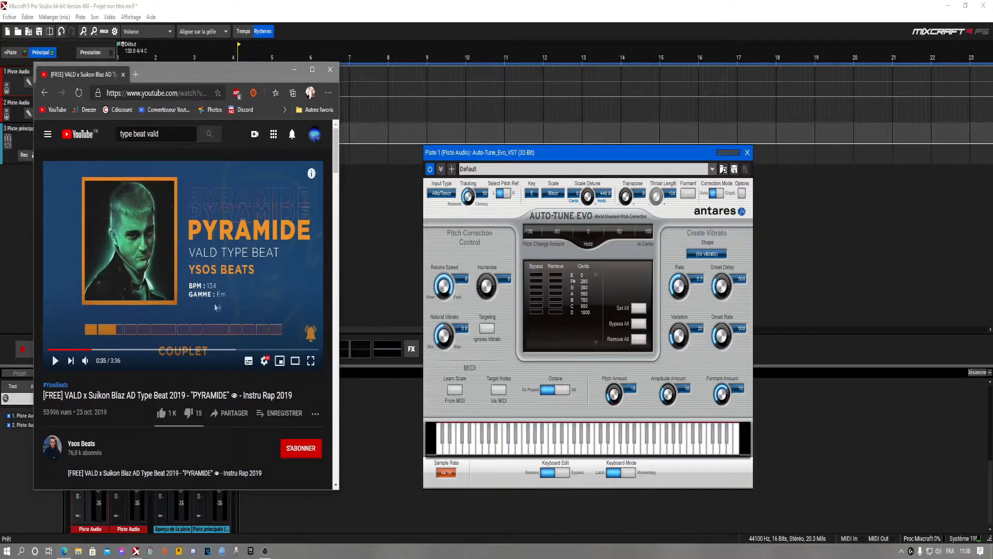
{"action": "scroll", "coordinate": [178, 314], "scroll_direction": "down", "scroll_amount": 2}
{"action": "scroll", "coordinate": [130, 253], "scroll_direction": "up", "scroll_amount": 2}
{"action": "scroll", "coordinate": [119, 279], "scroll_direction": "down", "scroll_amount": 3}
{"action": "left_click", "coordinate": [74, 341]}
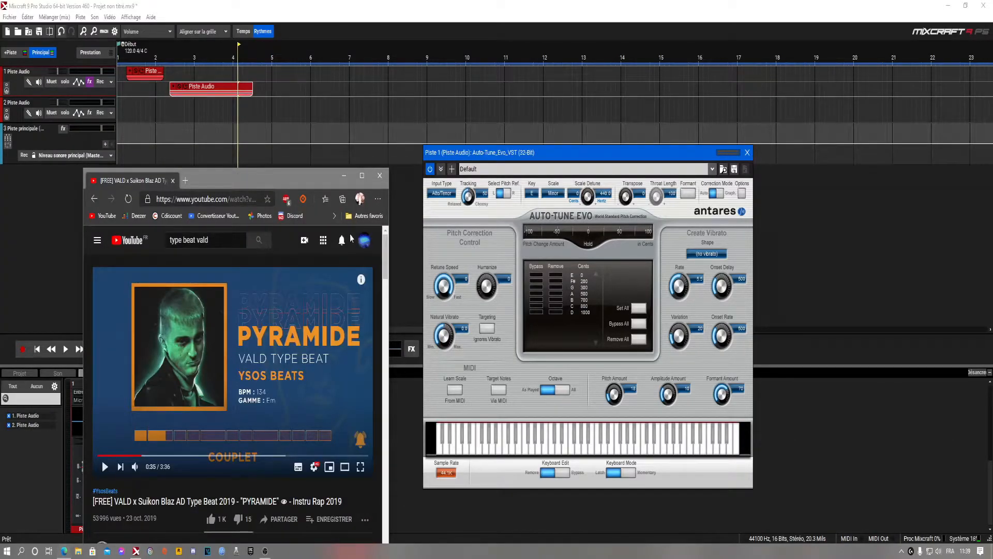
{"action": "left_click", "coordinate": [555, 195]}
{"action": "left_click", "coordinate": [560, 205]}
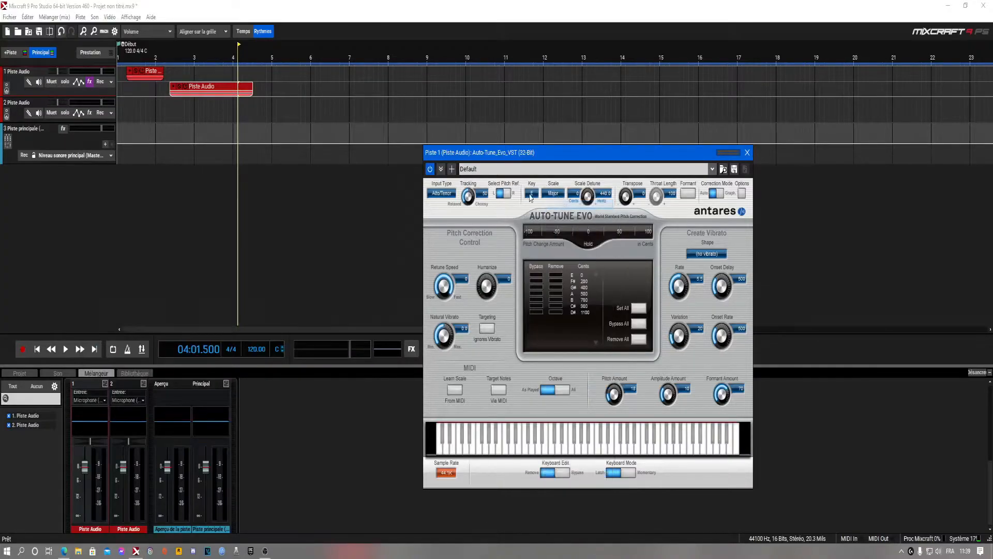
Set Auto-Tune's Scale back to Minor with the Key on E
{"action": "left_click", "coordinate": [532, 193]}
{"action": "left_click", "coordinate": [553, 193]}
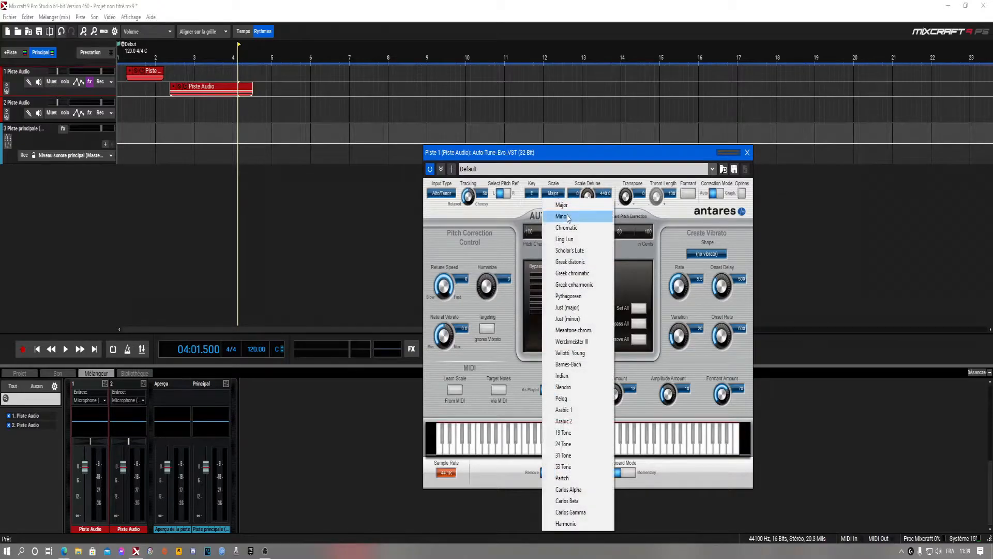
{"action": "left_click", "coordinate": [560, 217]}
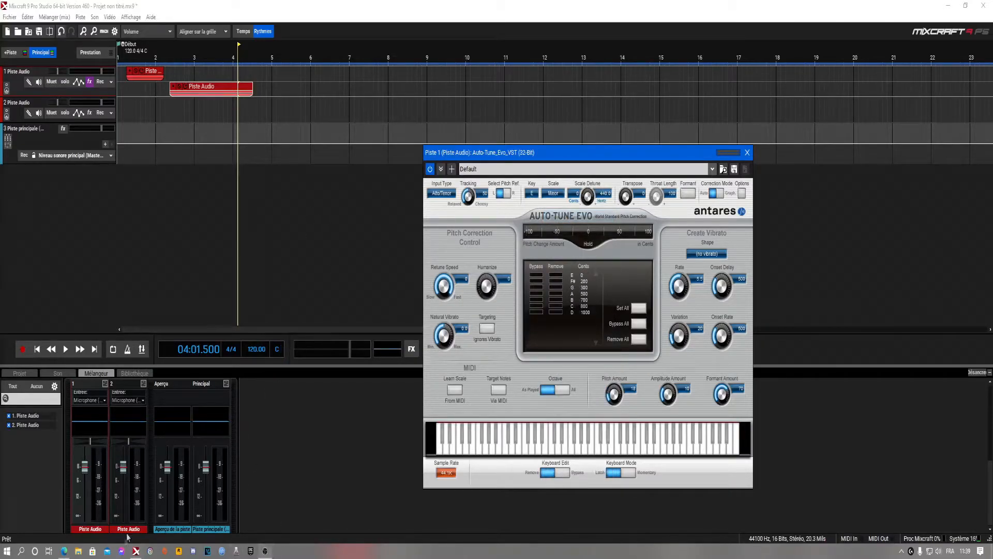
Play the second vocal clip from its start to hear the Auto-Tune correction, and stop playback at its end
{"action": "left_click", "coordinate": [65, 551]}
{"action": "left_click_drag", "start_coordinate": [247, 175], "coordinate": [222, 146]}
{"action": "left_click", "coordinate": [171, 109]}
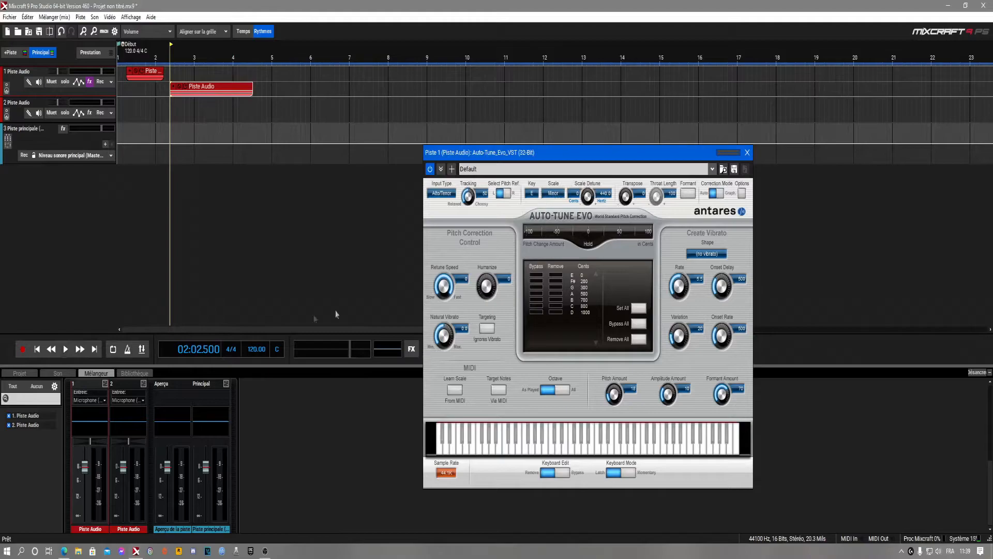
{"action": "left_click", "coordinate": [67, 349]}
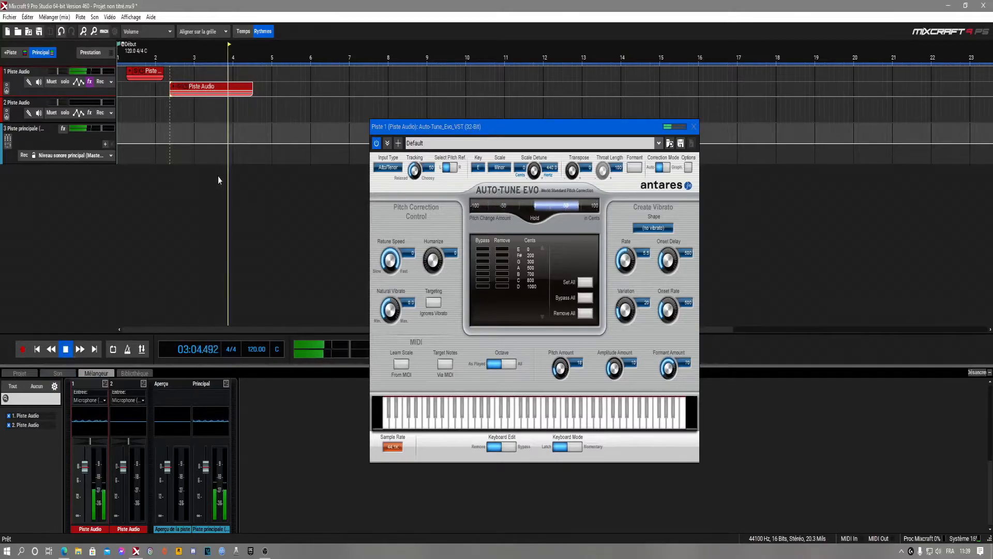
{"action": "left_click", "coordinate": [67, 351]}
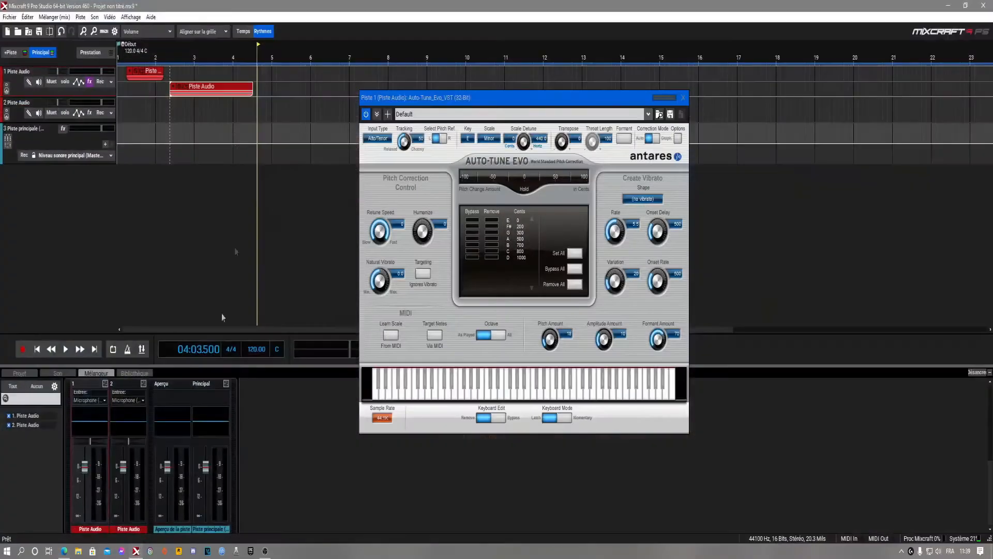
{"action": "left_click_drag", "start_coordinate": [458, 96], "coordinate": [478, 140]}
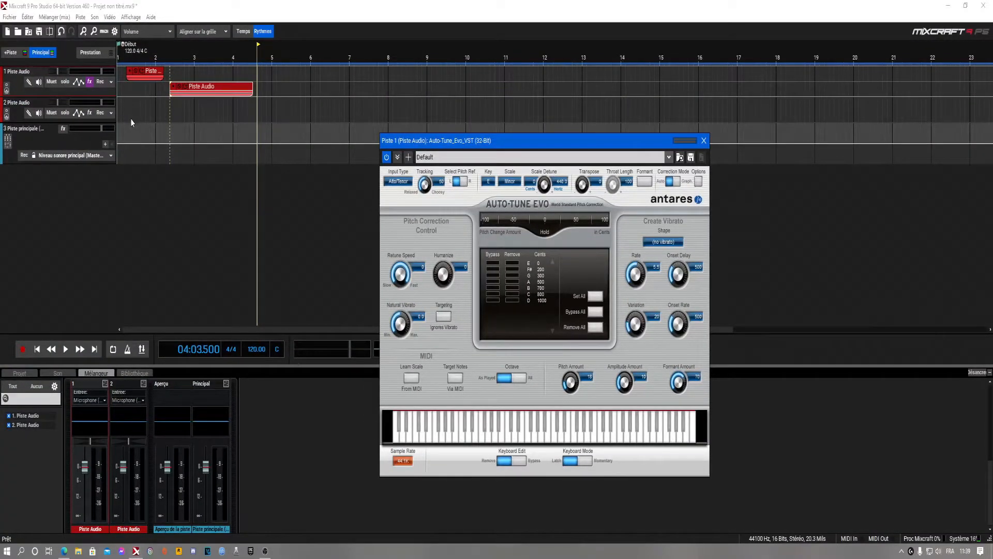
{"action": "left_click_drag", "start_coordinate": [498, 139], "coordinate": [472, 128]}
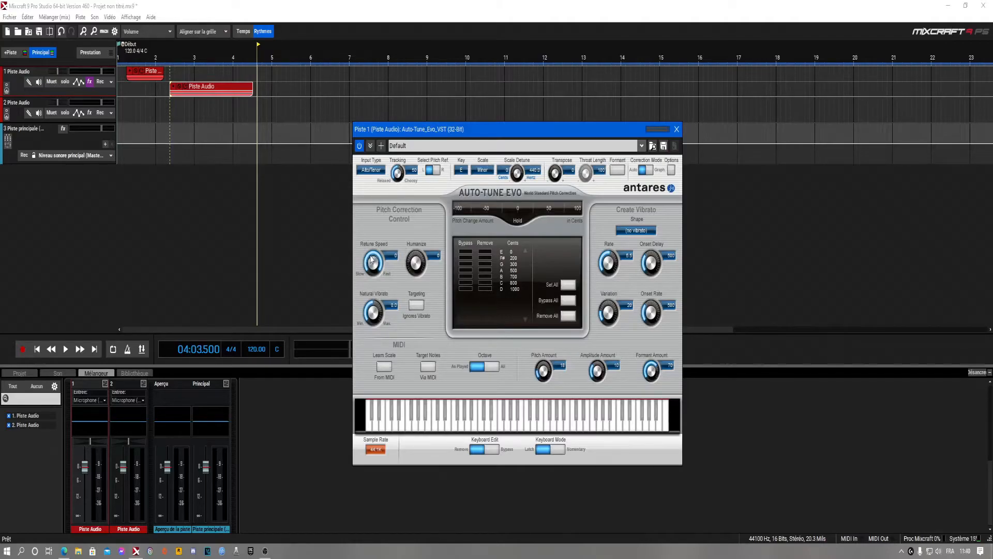
Try a Retune Speed of 20 in Auto-Tune and play the second vocal clip from its start
{"action": "left_click_drag", "start_coordinate": [370, 256], "coordinate": [360, 279]}
{"action": "left_click_drag", "start_coordinate": [372, 263], "coordinate": [369, 266]}
{"action": "left_click", "coordinate": [172, 43]}
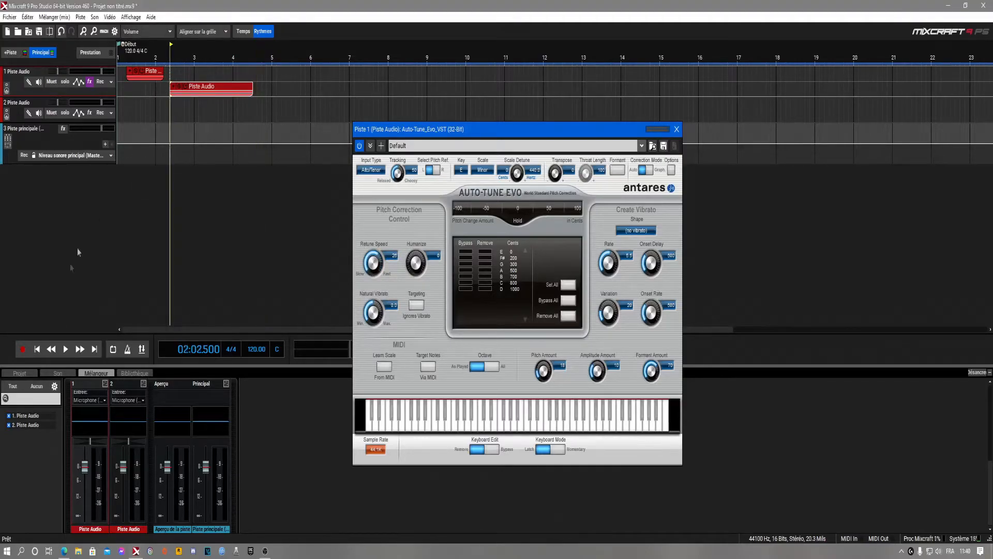
{"action": "left_click", "coordinate": [66, 349]}
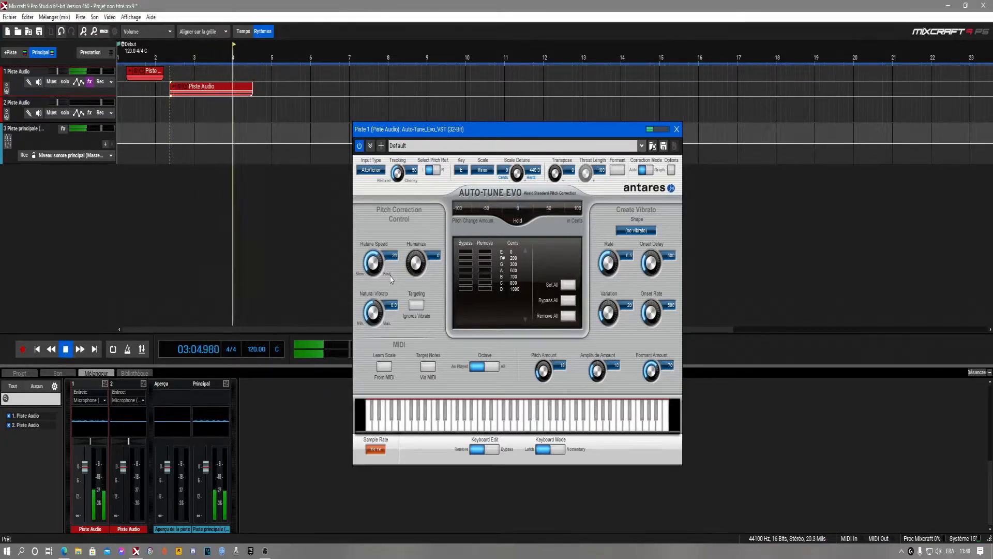
{"action": "left_click", "coordinate": [66, 348]}
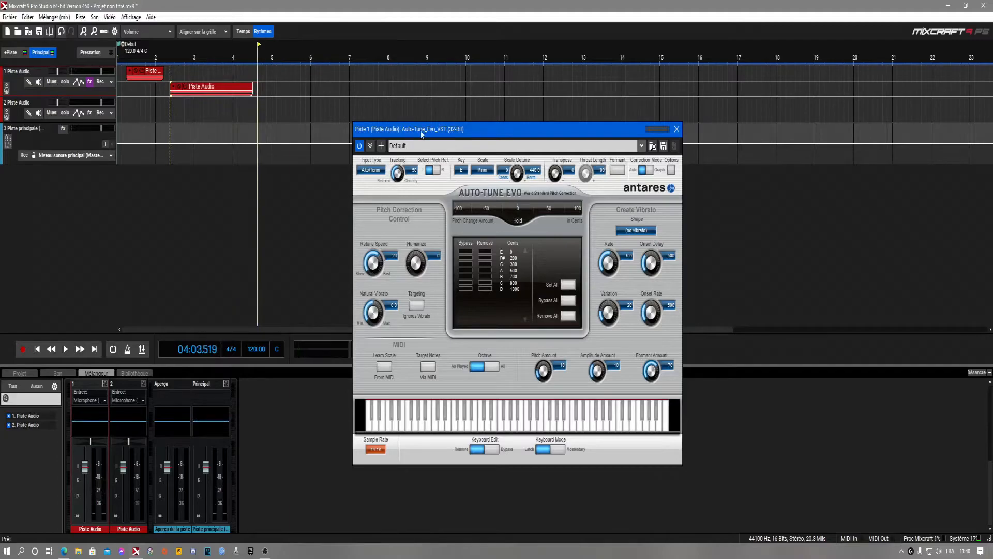
{"action": "left_click_drag", "start_coordinate": [448, 130], "coordinate": [430, 134]}
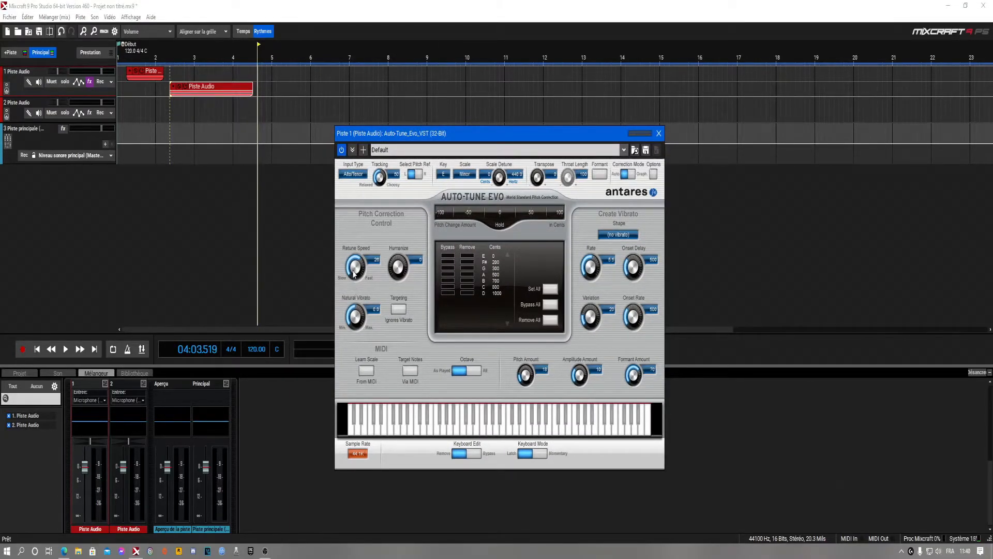
Set Auto-Tune's Retune Speed to 0 and play the second vocal clip again to hear the hard correction
{"action": "left_click_drag", "start_coordinate": [354, 270], "coordinate": [355, 124]}
{"action": "left_click", "coordinate": [171, 53]}
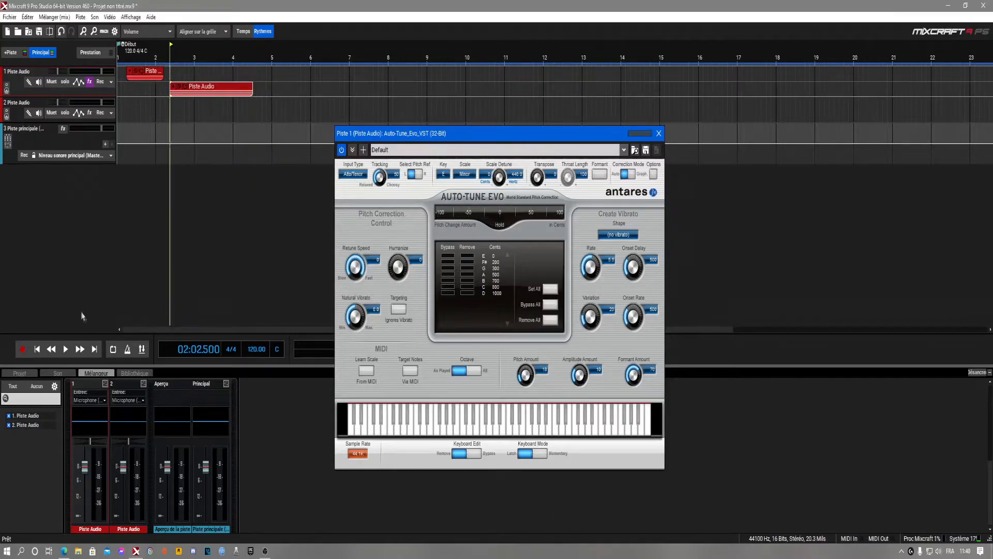
{"action": "key", "text": "space"}
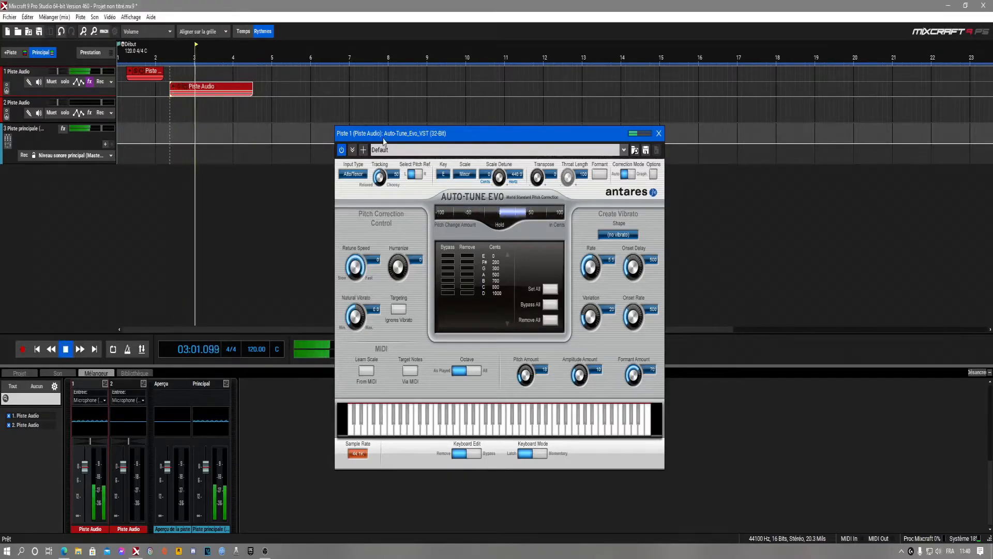
{"action": "left_click_drag", "start_coordinate": [388, 137], "coordinate": [389, 133]}
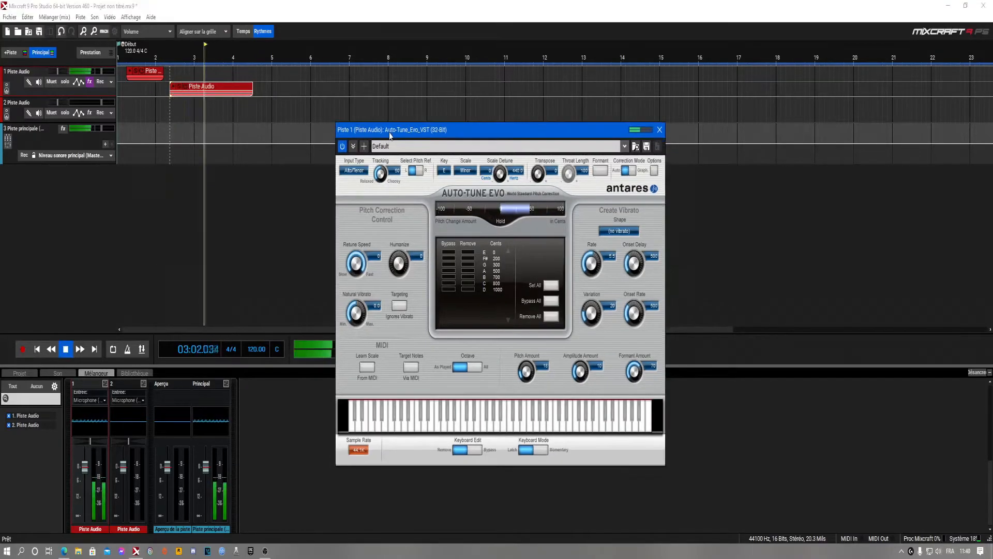
{"action": "left_click", "coordinate": [66, 349]}
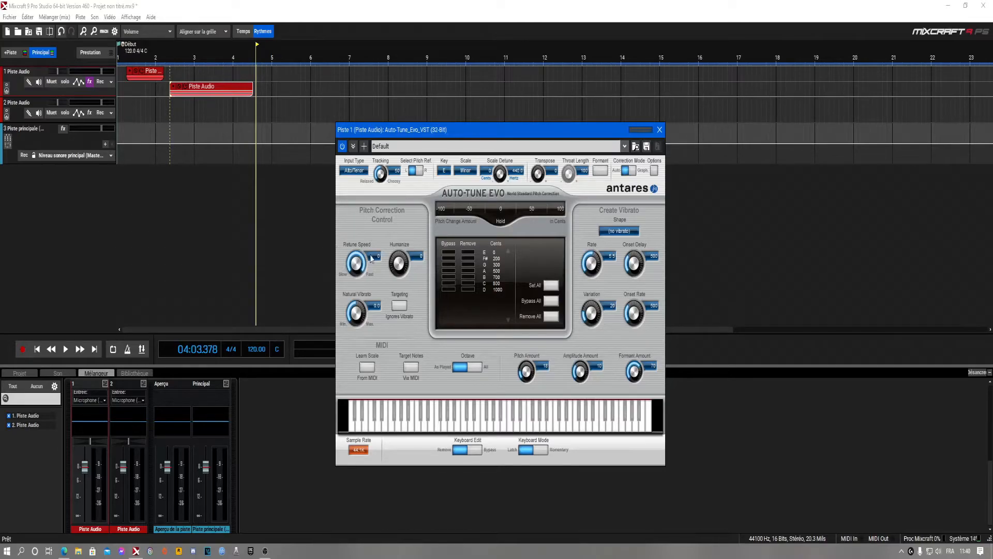
{"action": "left_click_drag", "start_coordinate": [357, 258], "coordinate": [383, 222]}
Try a higher Humanize amount in Auto-Tune and play the second vocal clip from its start
{"action": "left_click_drag", "start_coordinate": [366, 132], "coordinate": [387, 166]}
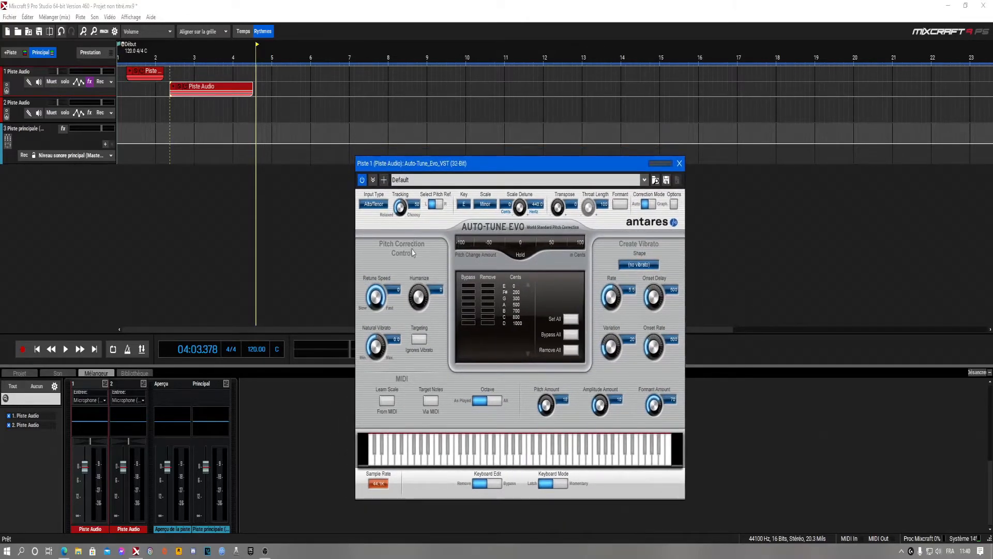
{"action": "left_click_drag", "start_coordinate": [433, 161], "coordinate": [434, 139]}
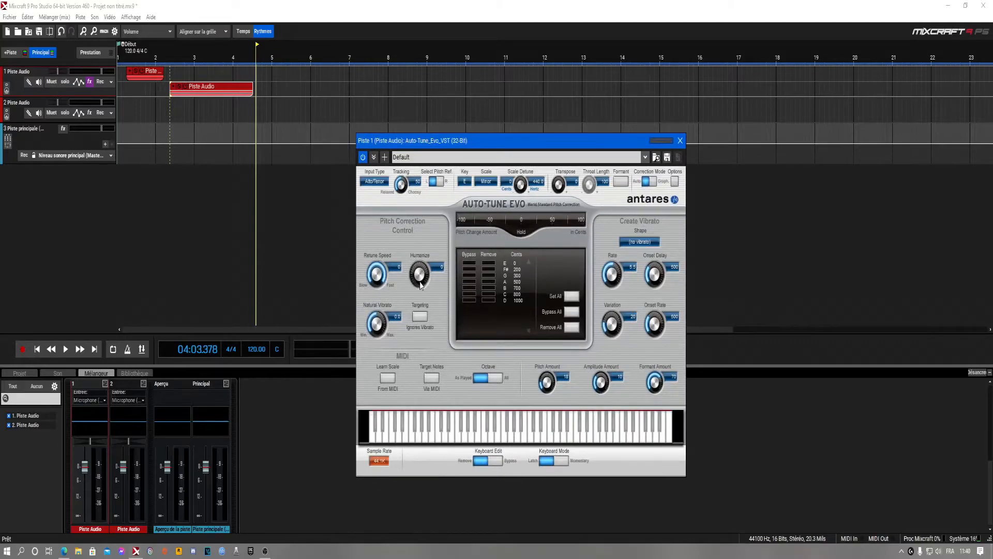
{"action": "left_click_drag", "start_coordinate": [423, 280], "coordinate": [420, 292]}
{"action": "left_click", "coordinate": [172, 61]}
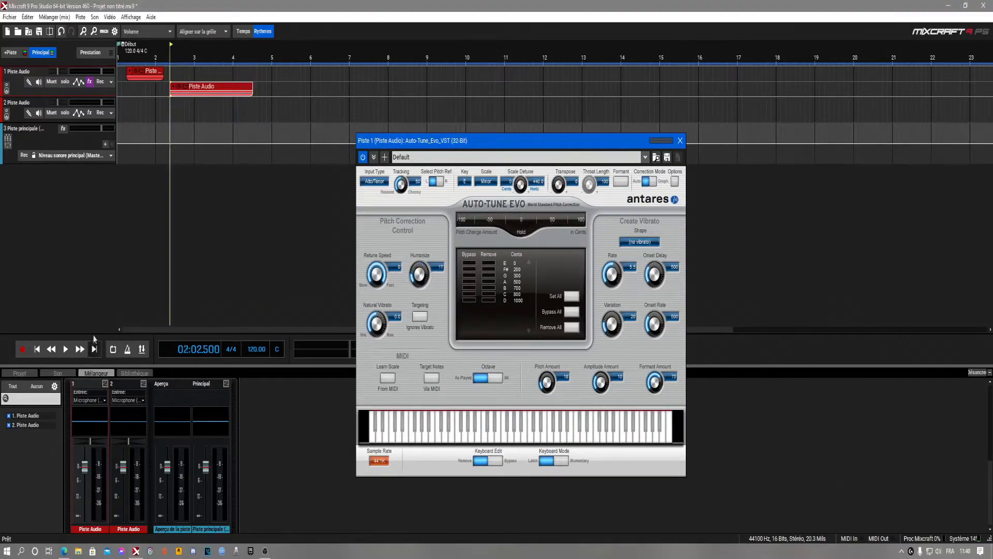
{"action": "left_click", "coordinate": [65, 349]}
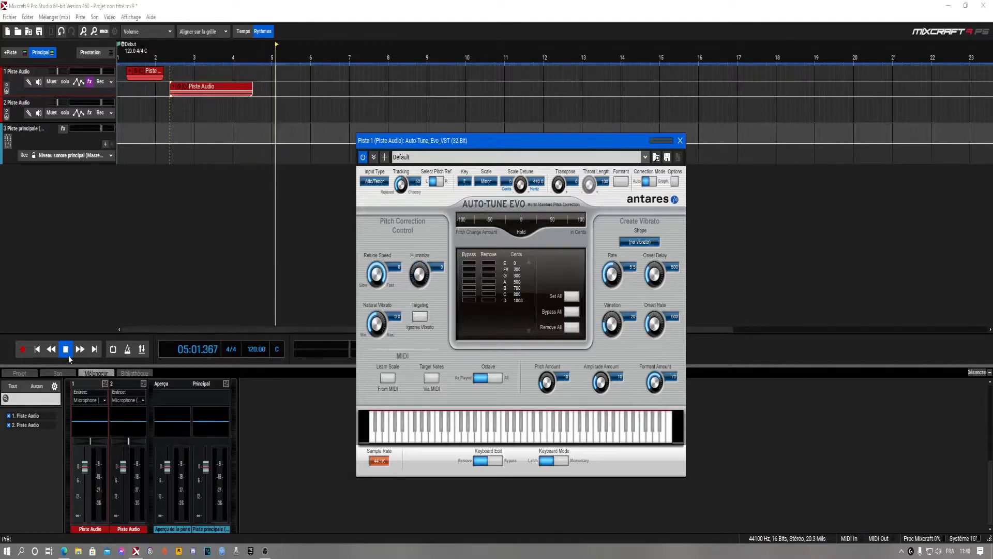
{"action": "key", "text": "space"}
Try a slower Retune Speed in Auto-Tune and return it to 0
{"action": "left_click_drag", "start_coordinate": [381, 269], "coordinate": [364, 295]}
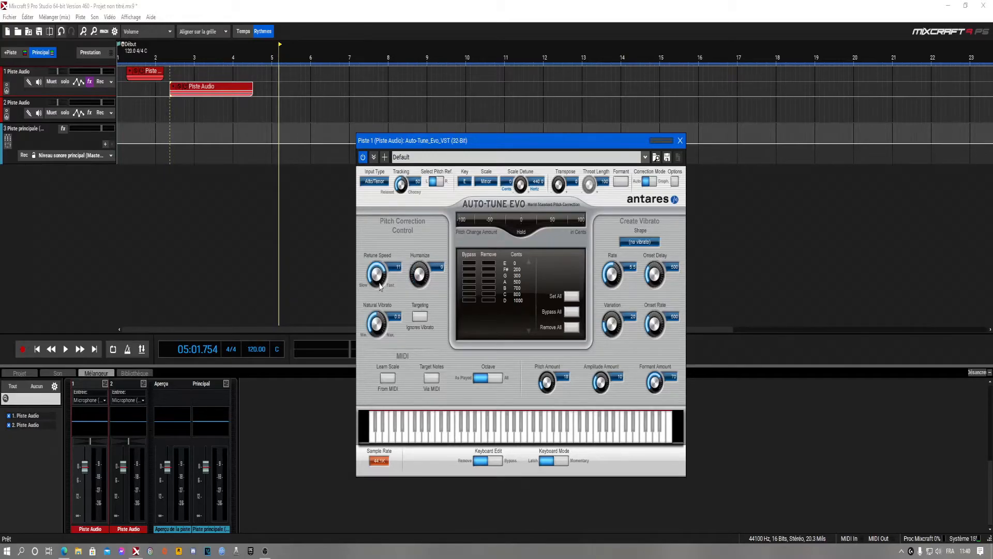
{"action": "left_click_drag", "start_coordinate": [377, 282], "coordinate": [377, 221]}
{"action": "mouse_move", "coordinate": [443, 141]}
{"action": "left_mouse_down"}
{"action": "mouse_move", "coordinate": [441, 163]}
{"action": "mouse_move", "coordinate": [434, 141]}
{"action": "left_mouse_up"}
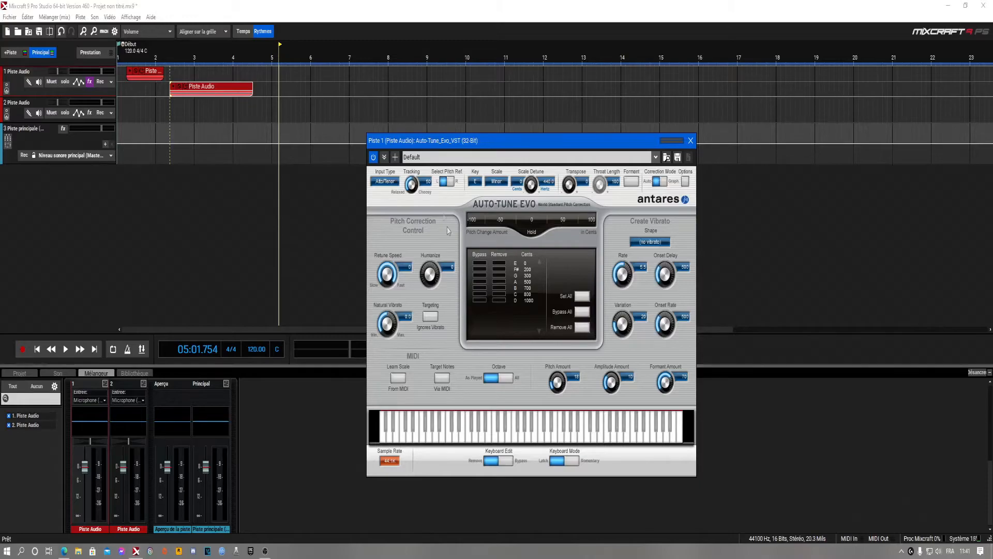
{"action": "left_click_drag", "start_coordinate": [448, 141], "coordinate": [453, 167]}
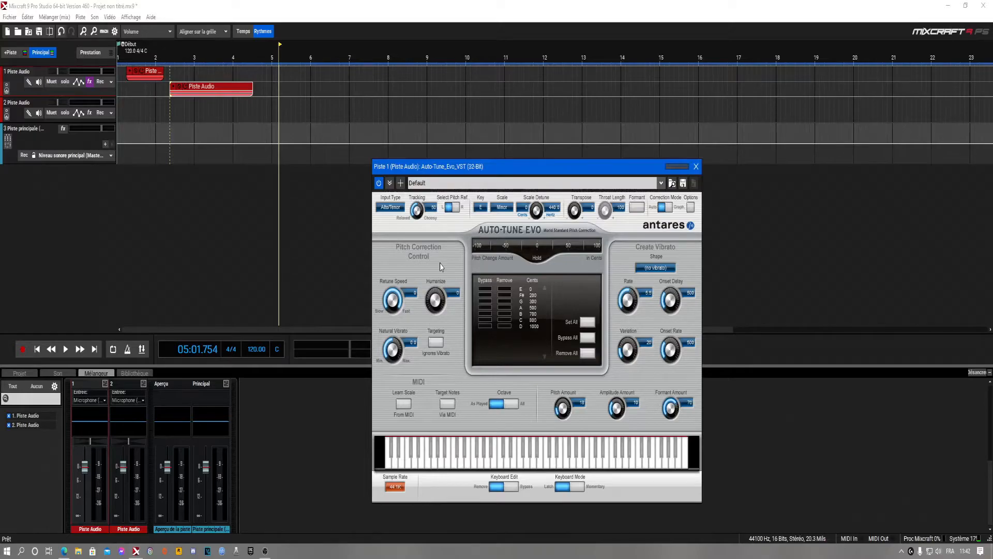
{"action": "left_click_drag", "start_coordinate": [491, 170], "coordinate": [456, 161]}
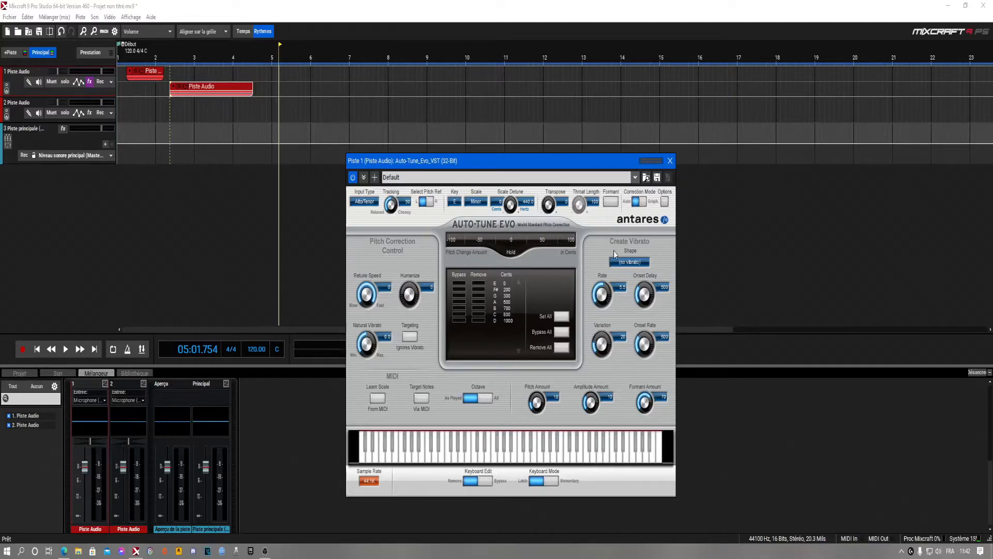
Set the Create Vibrato Shape to square and look over the other available vibrato shapes
{"action": "left_click", "coordinate": [624, 262]}
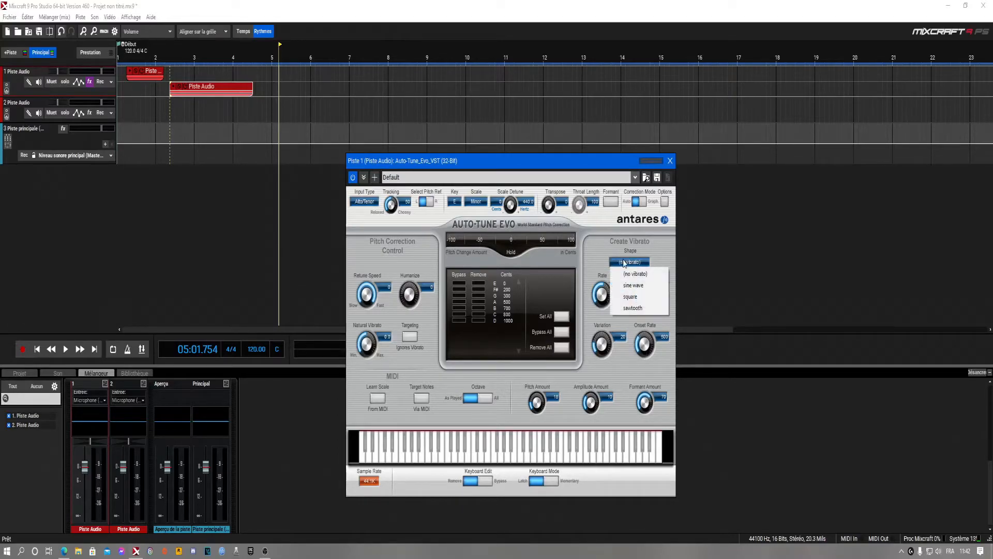
{"action": "left_click", "coordinate": [630, 296]}
{"action": "left_click", "coordinate": [616, 261]}
{"action": "left_click", "coordinate": [617, 262]}
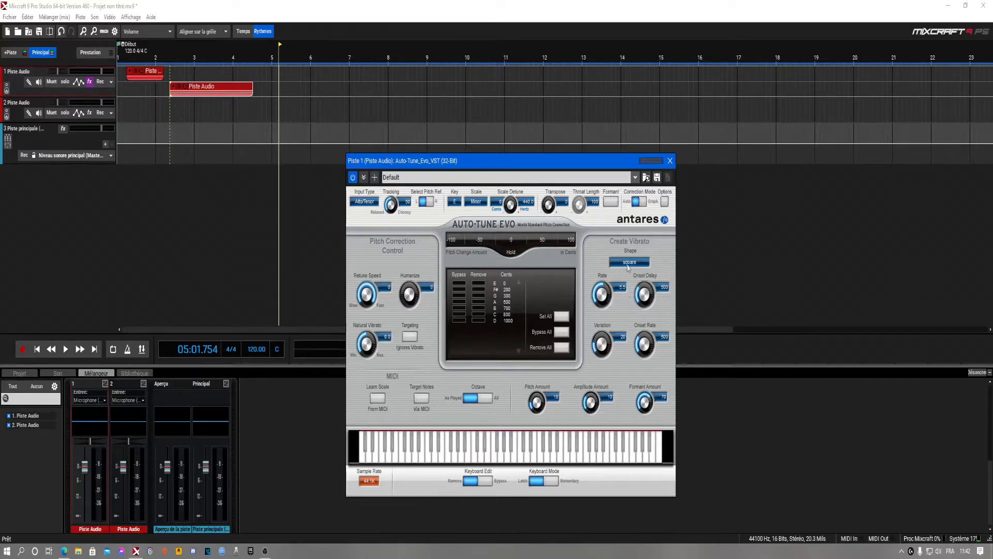
{"action": "left_click", "coordinate": [616, 261]}
{"action": "left_click", "coordinate": [605, 262]}
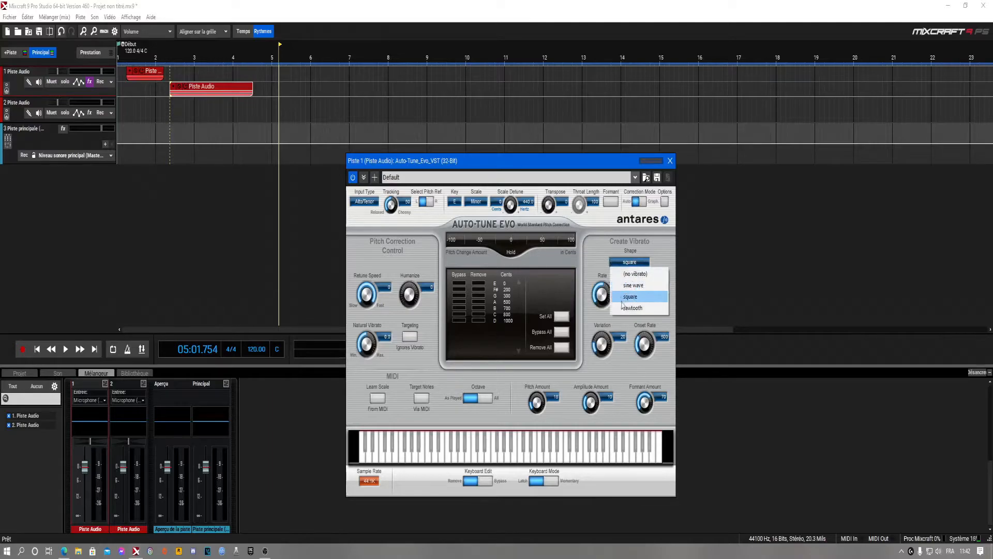
{"action": "left_click", "coordinate": [655, 253]}
{"action": "left_click", "coordinate": [630, 265]}
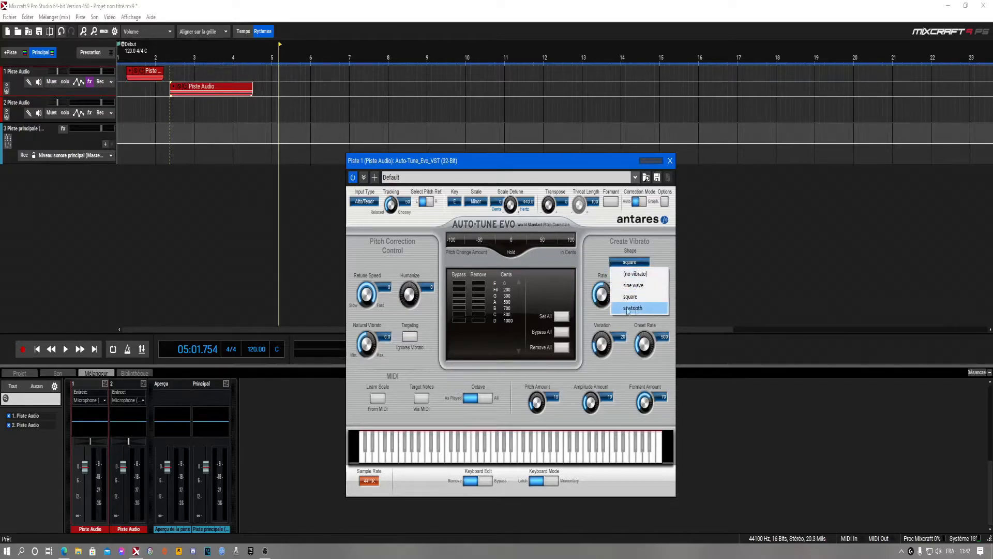
{"action": "left_click", "coordinate": [650, 262]}
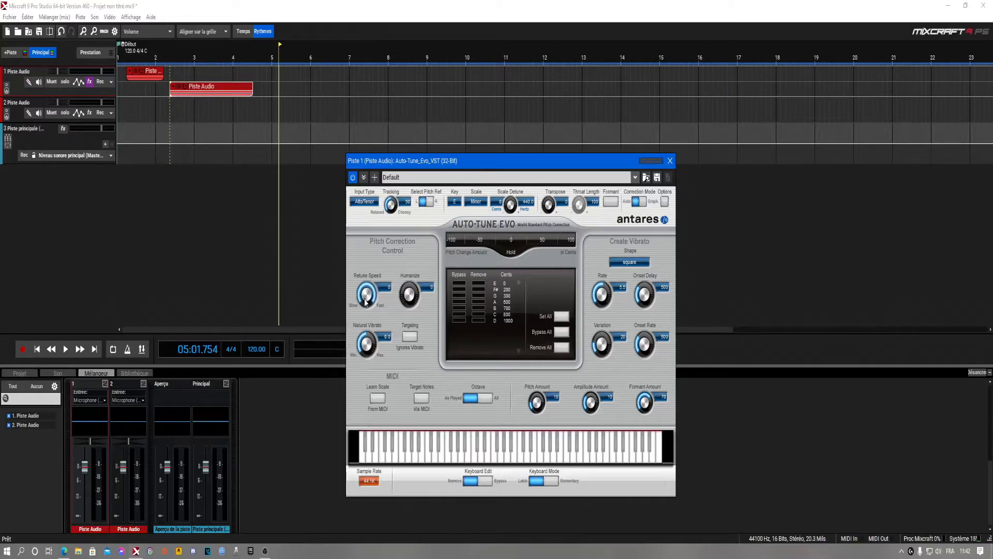
Slow Auto-Tune's Retune Speed to 21, set the vibrato Rate to 5.7, and adjust the vibrato's Pitch Amount
{"action": "mouse_move", "coordinate": [366, 301]}
{"action": "left_mouse_down"}
{"action": "mouse_move", "coordinate": [359, 326]}
{"action": "mouse_move", "coordinate": [368, 308]}
{"action": "mouse_move", "coordinate": [361, 312]}
{"action": "left_mouse_up"}
{"action": "left_click", "coordinate": [636, 264]}
{"action": "left_click", "coordinate": [632, 271]}
{"action": "left_click_drag", "start_coordinate": [602, 300], "coordinate": [599, 298]}
{"action": "left_click_drag", "start_coordinate": [534, 404], "coordinate": [515, 382]}
{"action": "left_click_drag", "start_coordinate": [556, 415], "coordinate": [529, 431]}
{"action": "left_click_drag", "start_coordinate": [424, 166], "coordinate": [346, 175]}
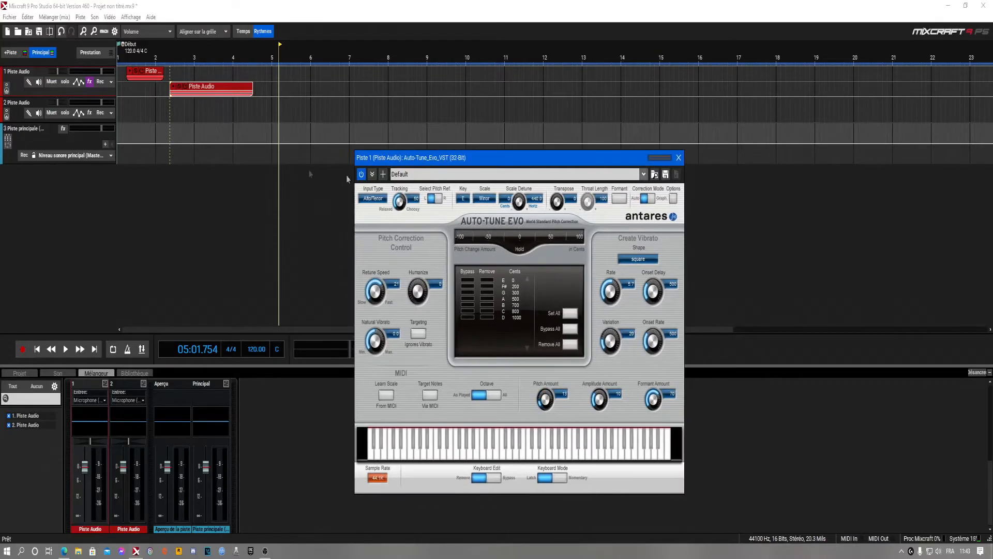
Record a new vocal clip on the first track after the existing clips, and set Auto-Tune to Retune Speed 0 and Shape (no vibrato)
{"action": "left_click", "coordinate": [166, 52]}
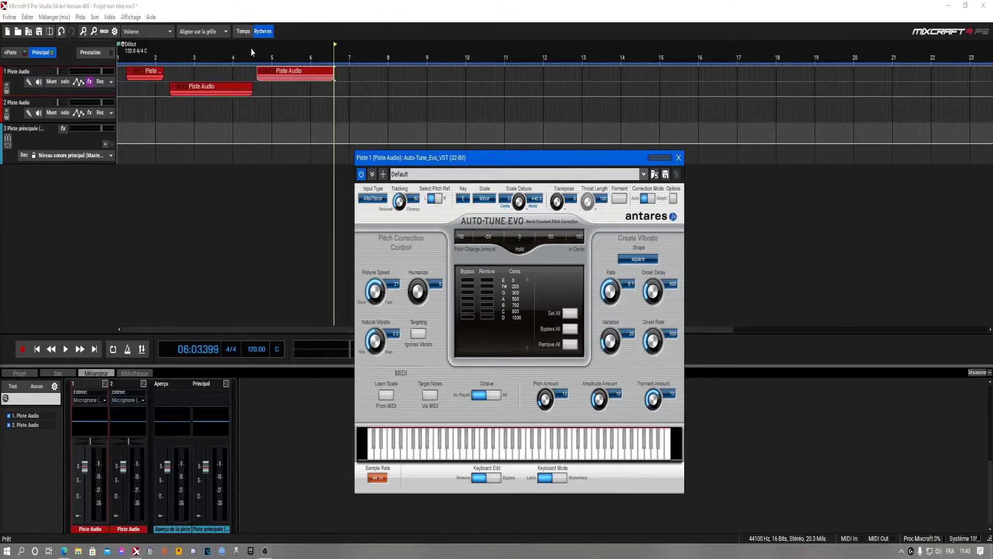
{"action": "left_click", "coordinate": [254, 63]}
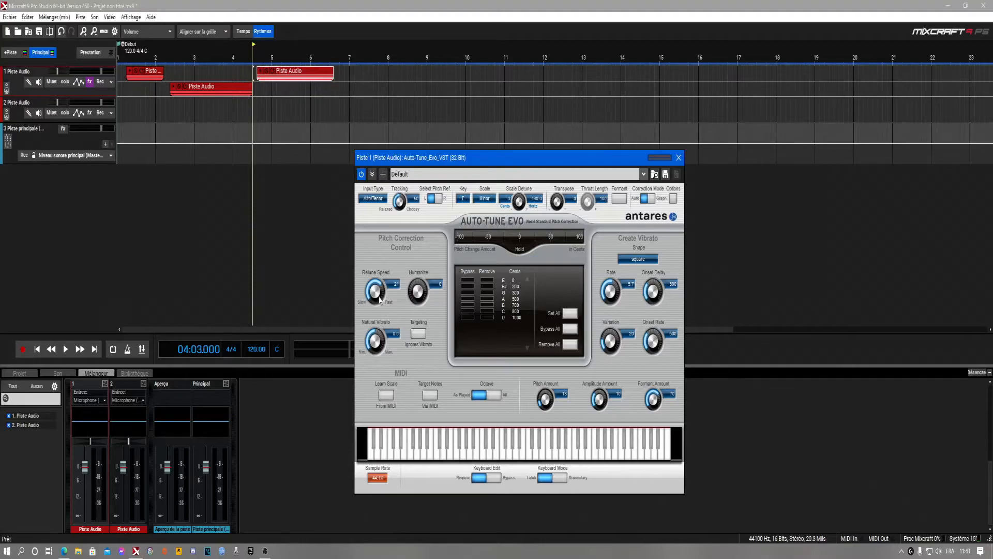
{"action": "left_click", "coordinate": [638, 259]}
{"action": "left_click", "coordinate": [636, 269]}
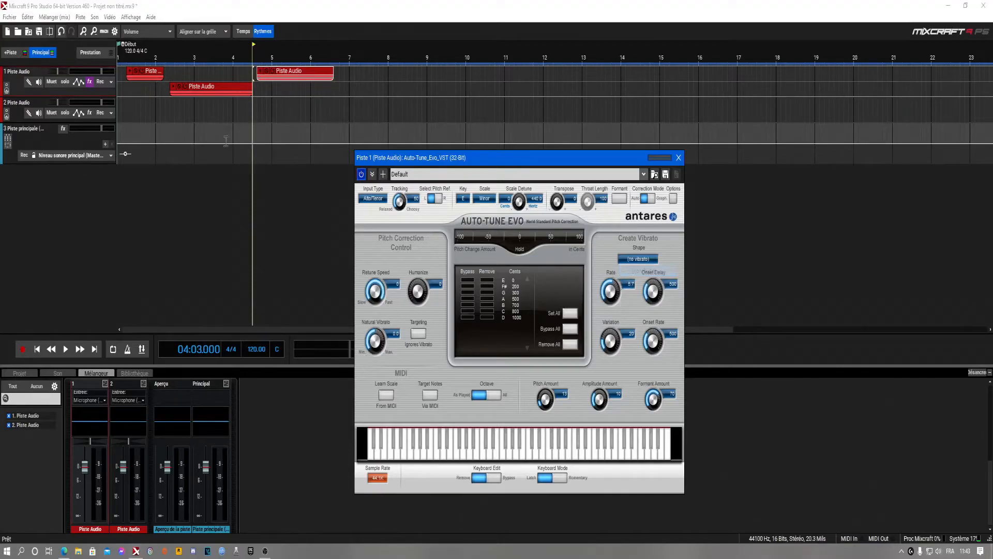
Play the newly recorded vocal clip from its start at measure 4 and stop near its end
{"action": "left_click", "coordinate": [254, 45]}
{"action": "left_click", "coordinate": [256, 49]}
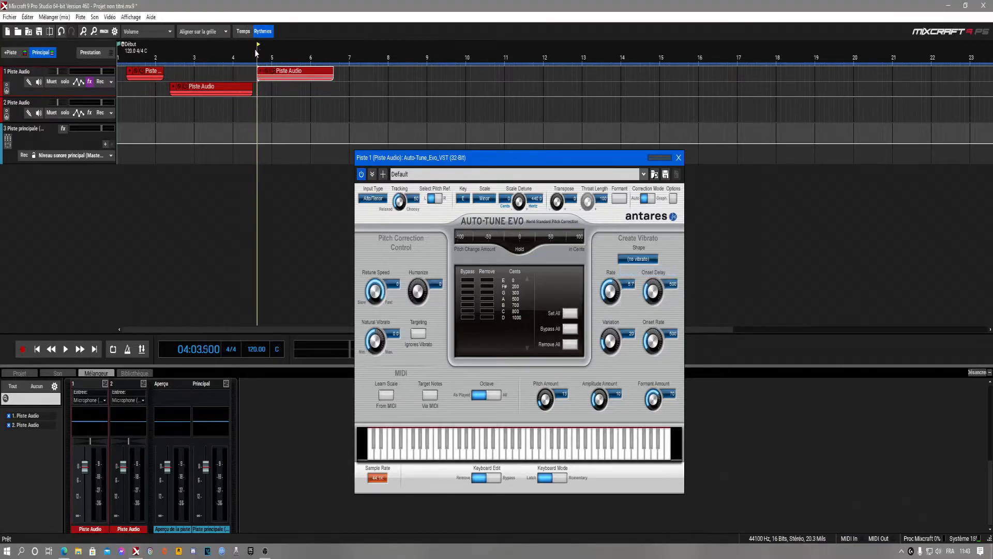
{"action": "key", "text": "space"}
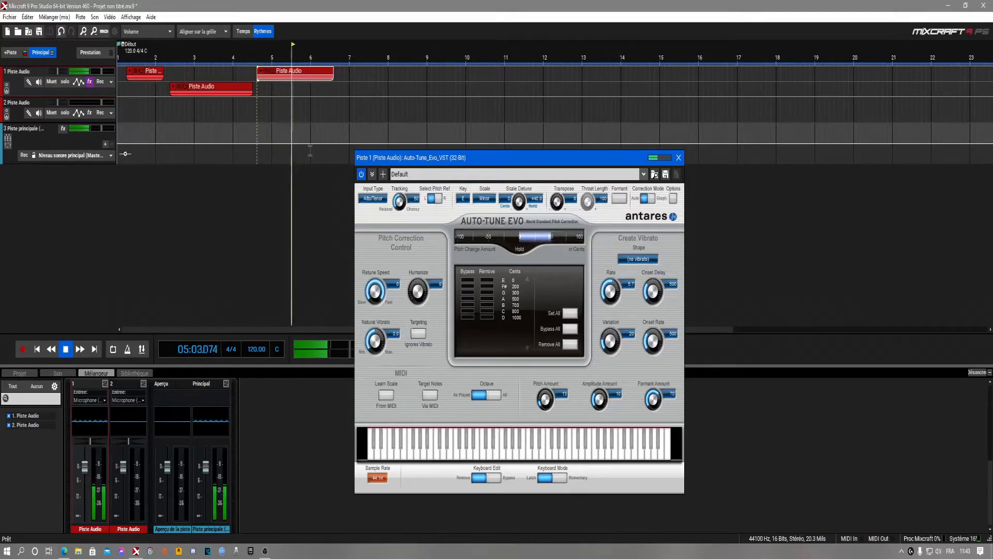
{"action": "key", "text": "space"}
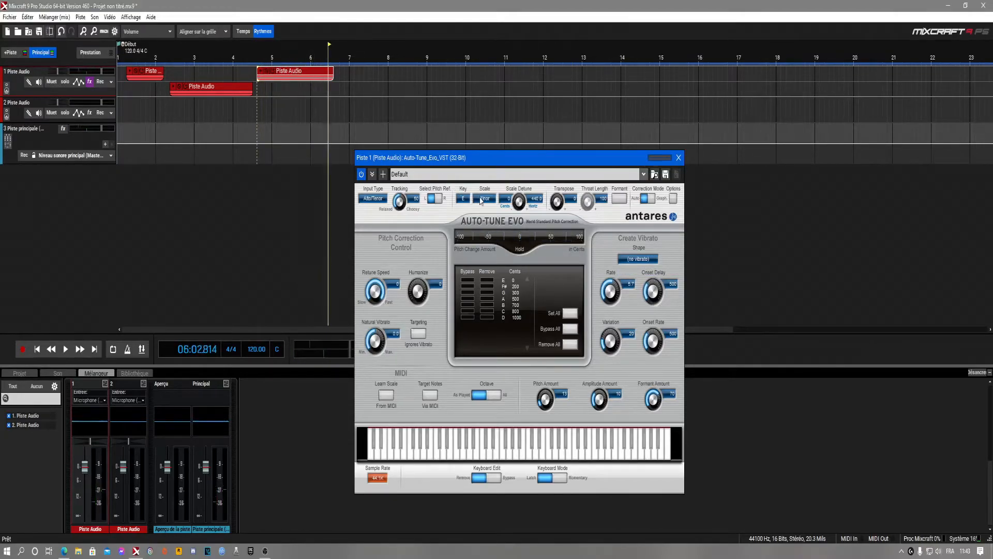
Set Auto-Tune's Key to C and Scale to Major, and play the last vocal clip from its start
{"action": "left_click", "coordinate": [484, 198]}
{"action": "left_click", "coordinate": [497, 219]}
{"action": "left_click", "coordinate": [258, 51]}
{"action": "key", "text": "space"}
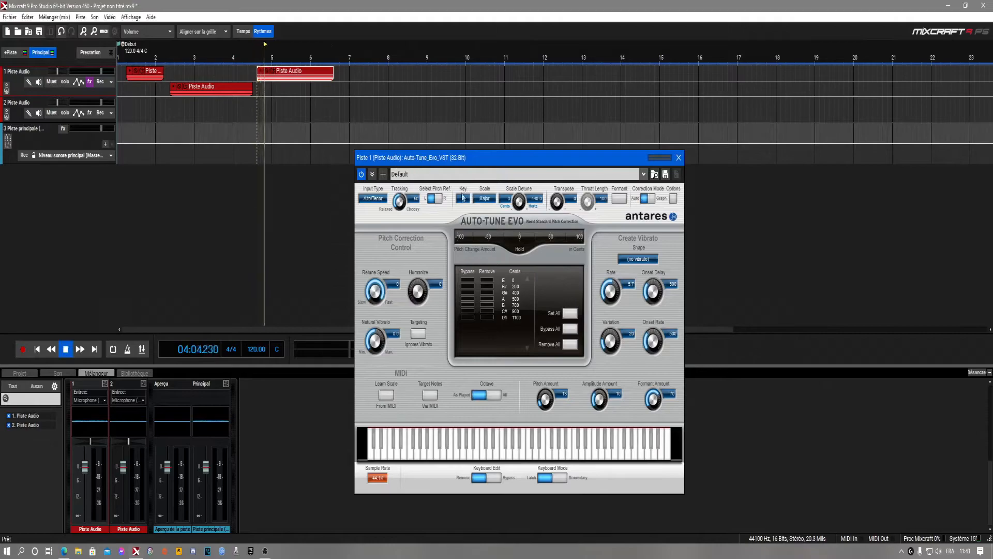
{"action": "left_click", "coordinate": [463, 198]}
{"action": "left_click", "coordinate": [473, 206]}
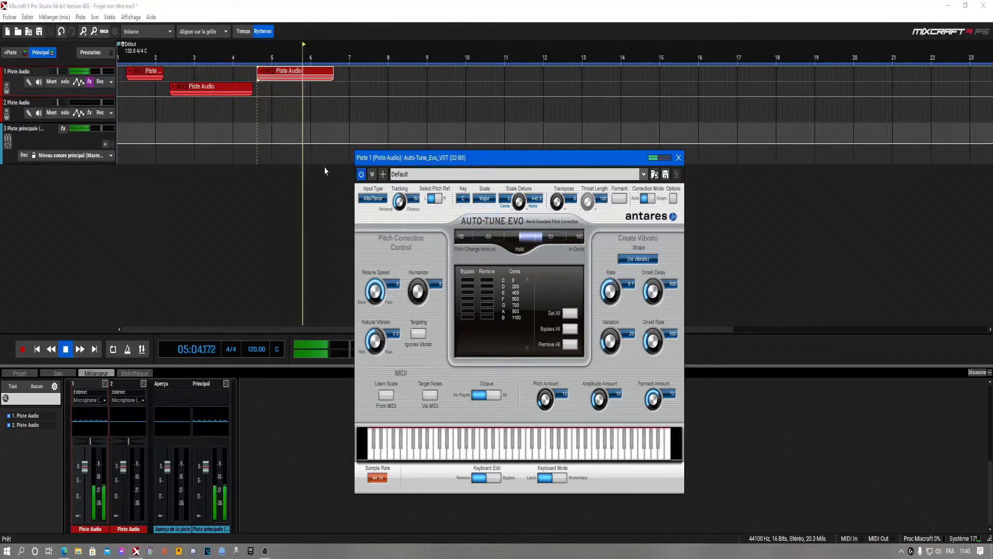
{"action": "left_click", "coordinate": [253, 51]}
{"action": "key", "text": "space"}
{"action": "left_click", "coordinate": [238, 59]}
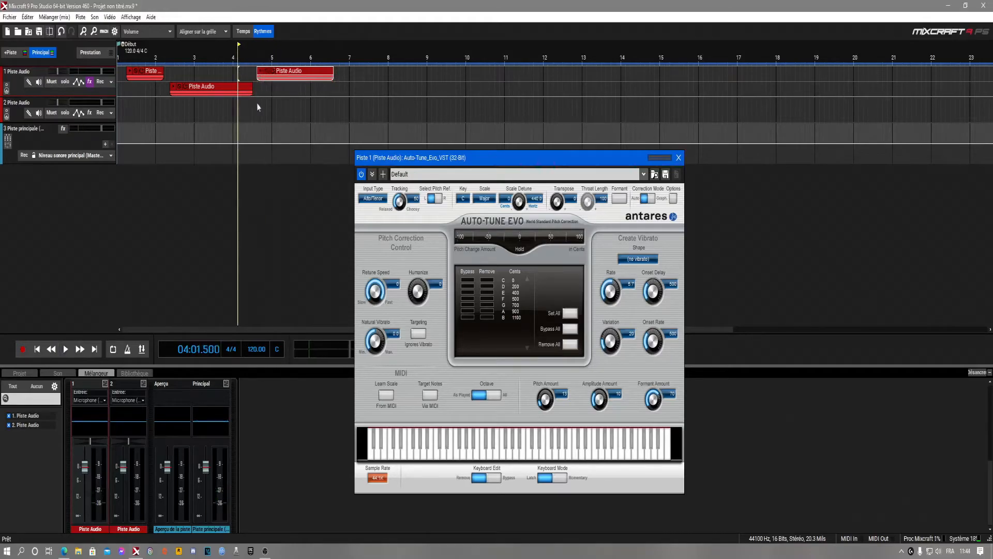
Set Auto-Tune's Retune Speed to 20 and listen to the last vocal clip from its start
{"action": "left_click", "coordinate": [257, 105]}
{"action": "left_click", "coordinate": [472, 168]}
{"action": "left_click_drag", "start_coordinate": [470, 162], "coordinate": [486, 150]}
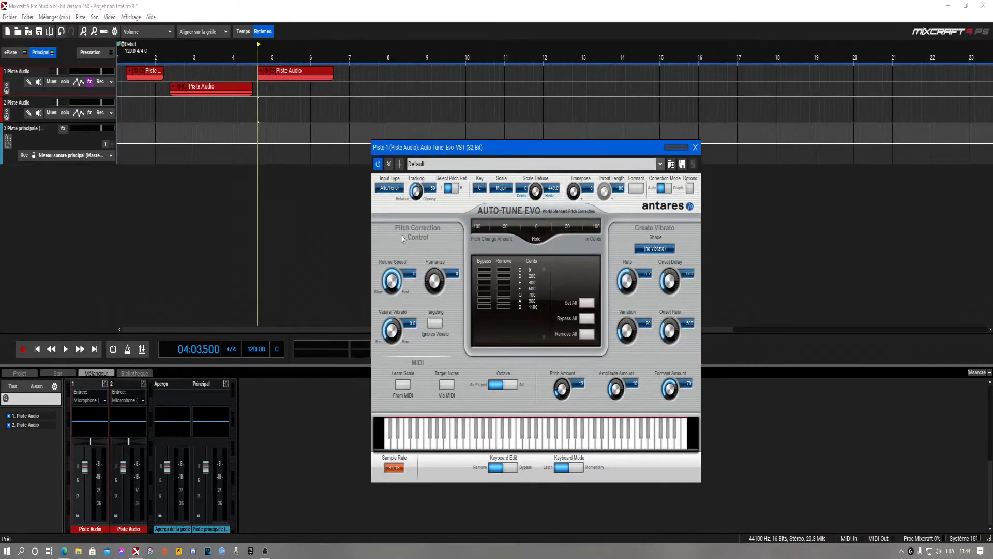
{"action": "left_click_drag", "start_coordinate": [417, 148], "coordinate": [461, 175]}
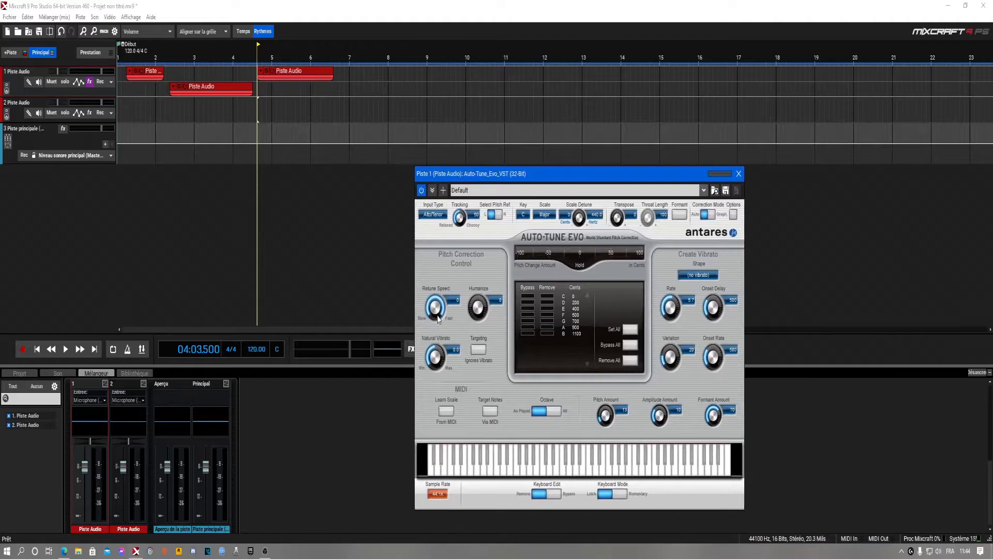
{"action": "left_click_drag", "start_coordinate": [435, 311], "coordinate": [424, 332]}
{"action": "left_click", "coordinate": [66, 350]}
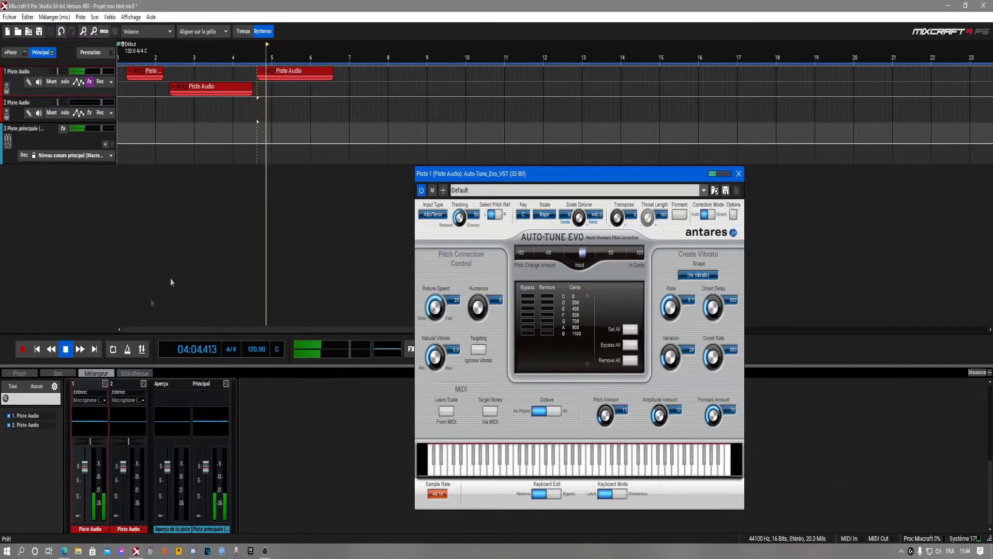
{"action": "key", "text": "space"}
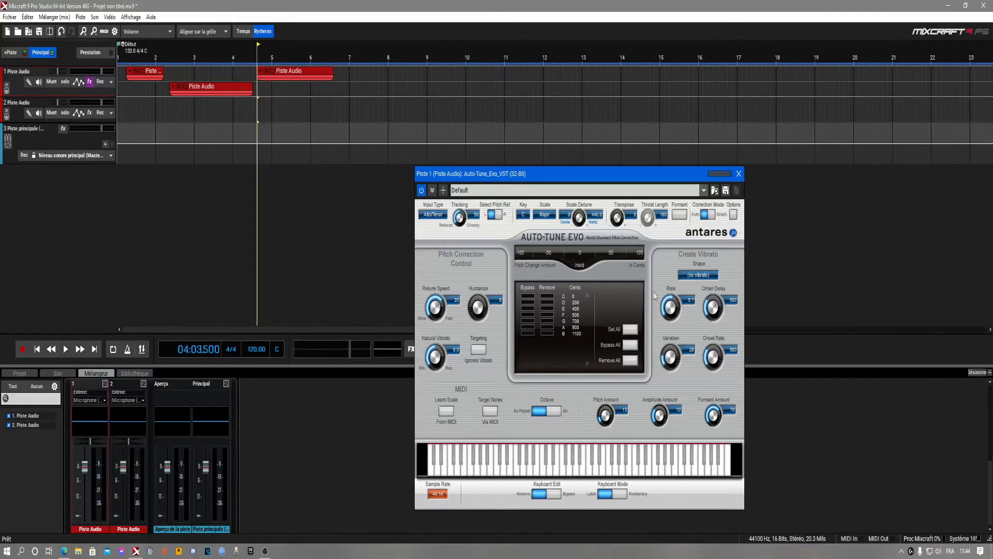
Set the Create Vibrato Shape to square, lower the vibrato's Pitch Amount, and play the last vocal clip
{"action": "left_click", "coordinate": [691, 277]}
{"action": "left_click", "coordinate": [699, 309]}
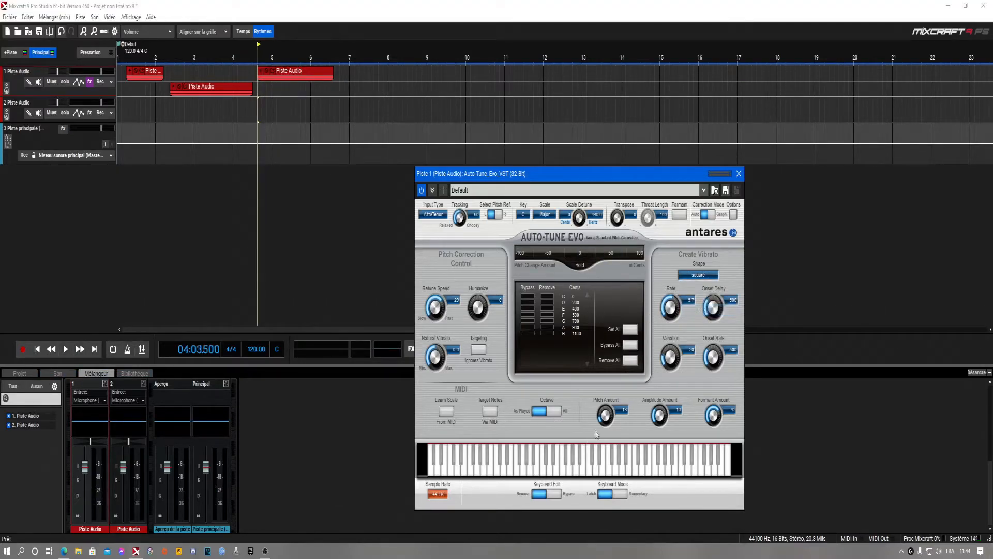
{"action": "left_click_drag", "start_coordinate": [601, 422], "coordinate": [601, 428]}
{"action": "key", "text": "space"}
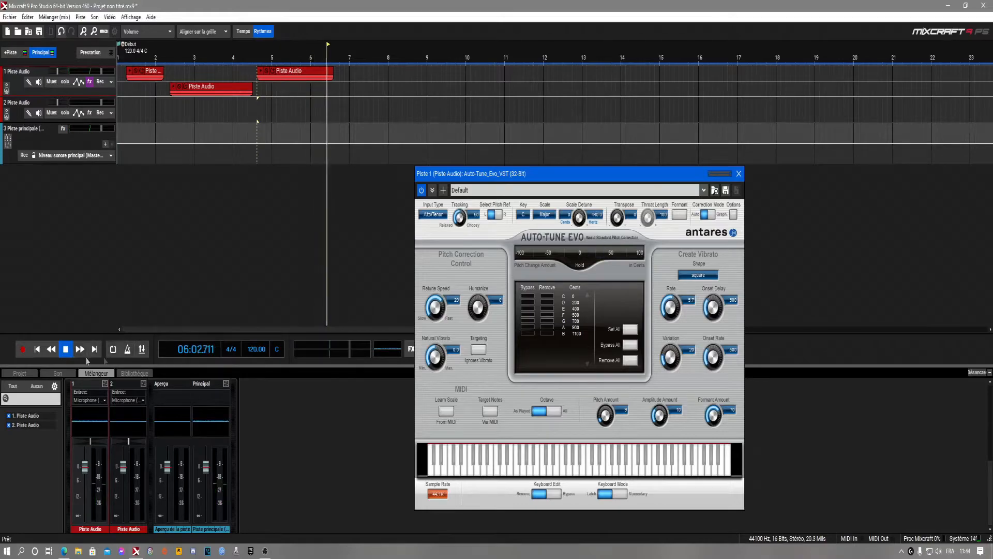
{"action": "left_click", "coordinate": [66, 353]}
Slow Auto-Tune's Retune Speed to 41 and replay the last vocal clip with the square vibrato
{"action": "left_click_drag", "start_coordinate": [434, 305], "coordinate": [422, 323]}
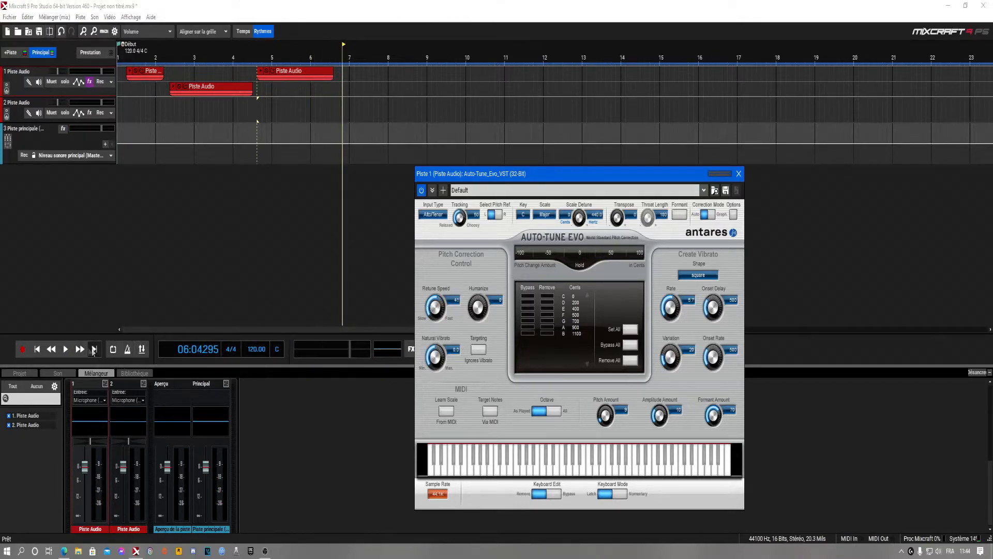
{"action": "left_click", "coordinate": [66, 349]}
{"action": "left_click", "coordinate": [256, 61]}
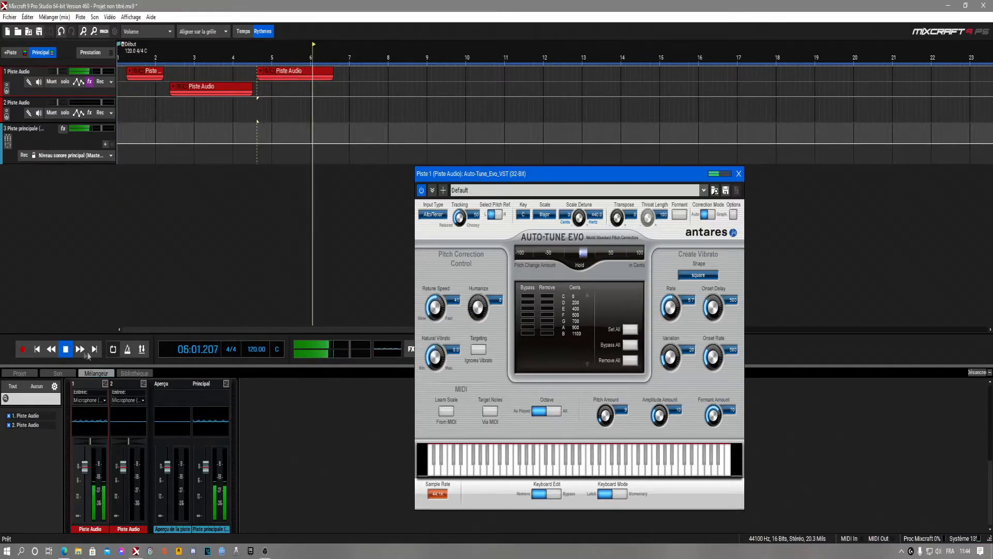
{"action": "key", "text": "space"}
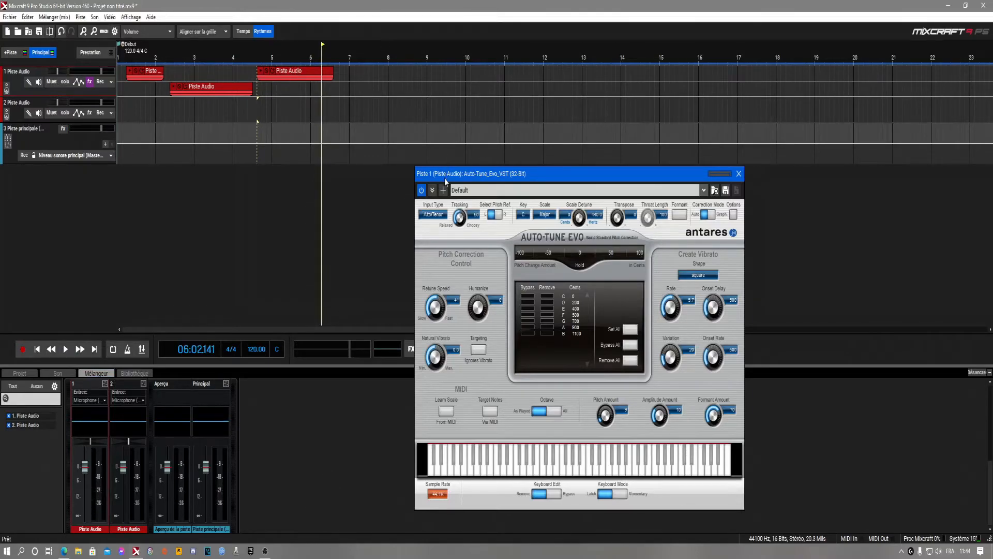
Set the Create Vibrato Shape to (no vibrato) and the Retune Speed to 0
{"action": "left_click_drag", "start_coordinate": [445, 178], "coordinate": [401, 169]}
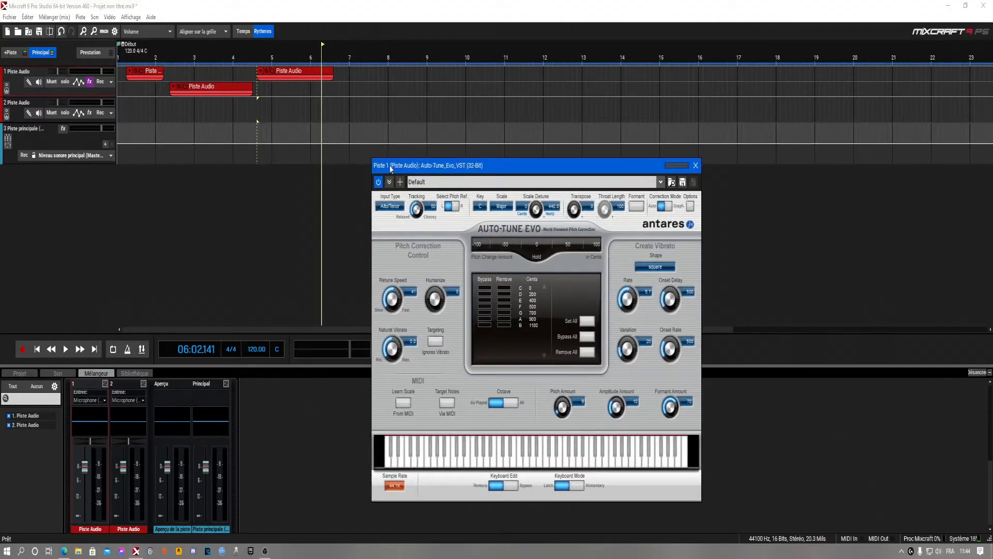
{"action": "left_click_drag", "start_coordinate": [390, 168], "coordinate": [388, 181]}
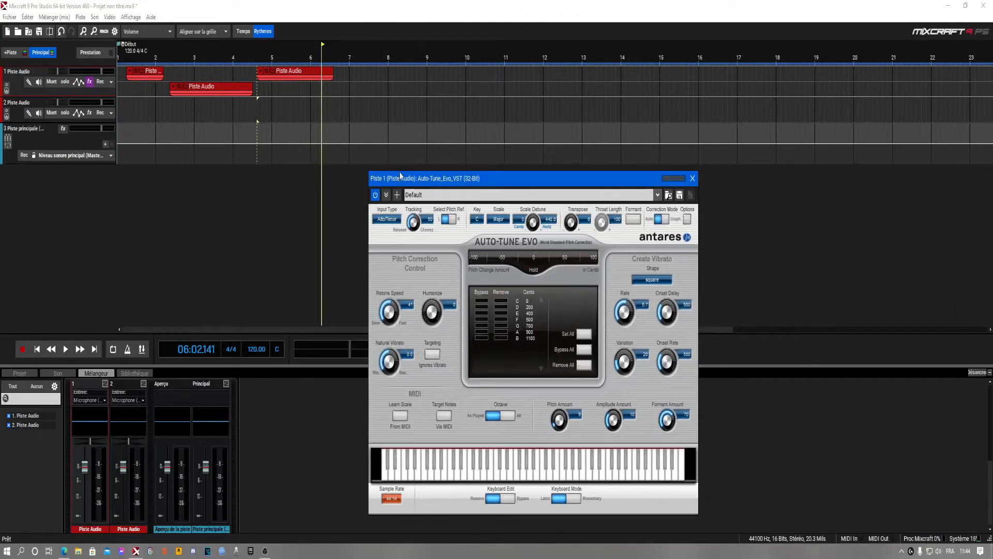
{"action": "left_click", "coordinate": [652, 280]}
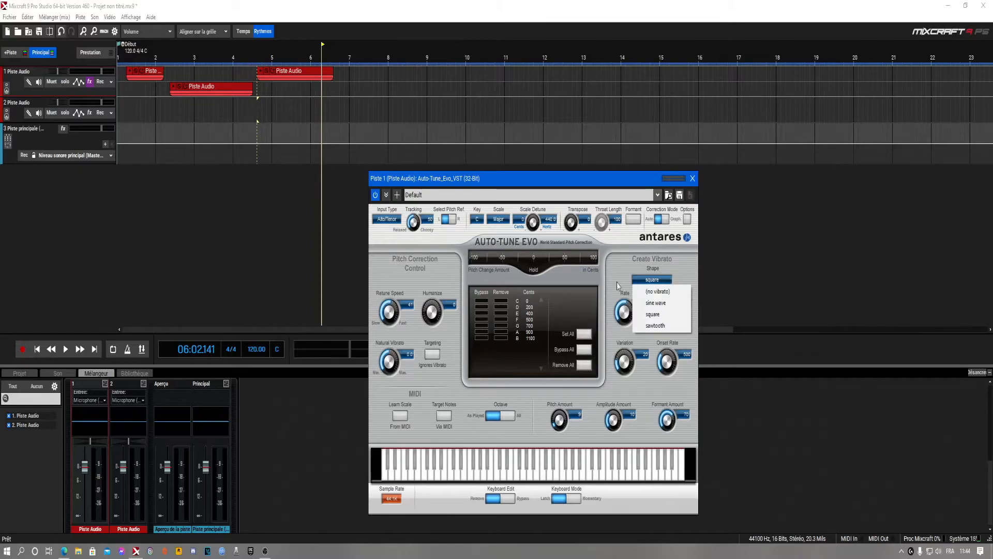
{"action": "left_click", "coordinate": [657, 292]}
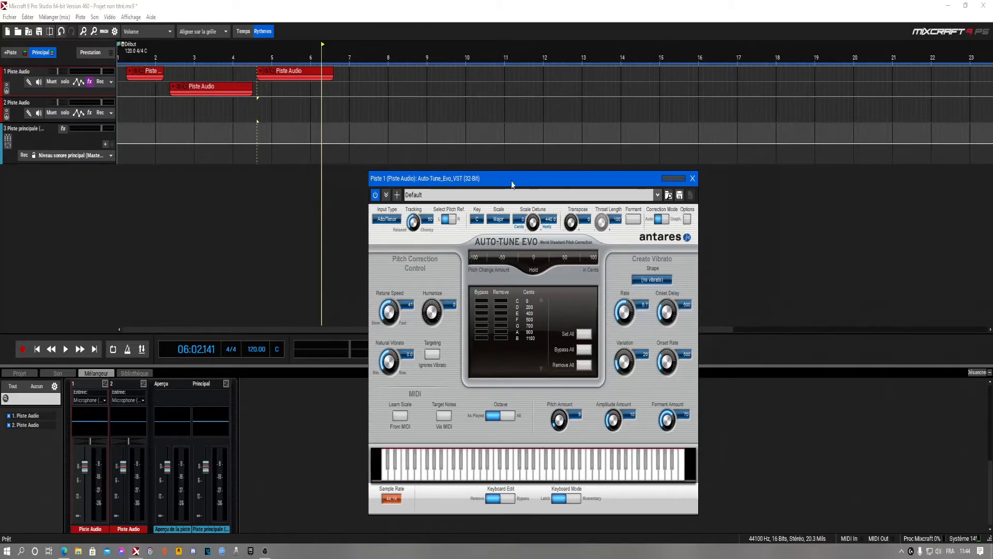
{"action": "left_click_drag", "start_coordinate": [512, 184], "coordinate": [527, 167]}
{"action": "left_click_drag", "start_coordinate": [410, 294], "coordinate": [464, 219]}
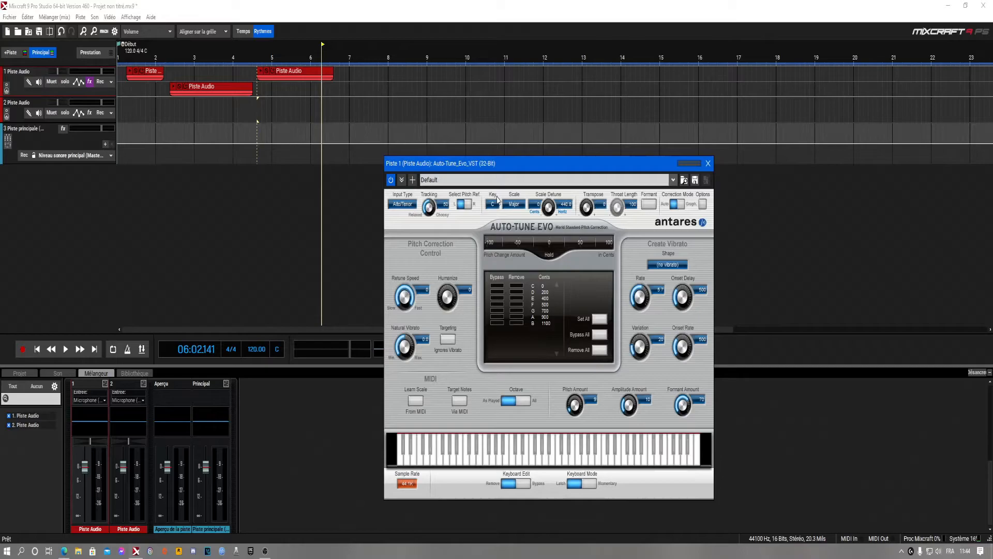
{"action": "left_click_drag", "start_coordinate": [505, 164], "coordinate": [511, 176]}
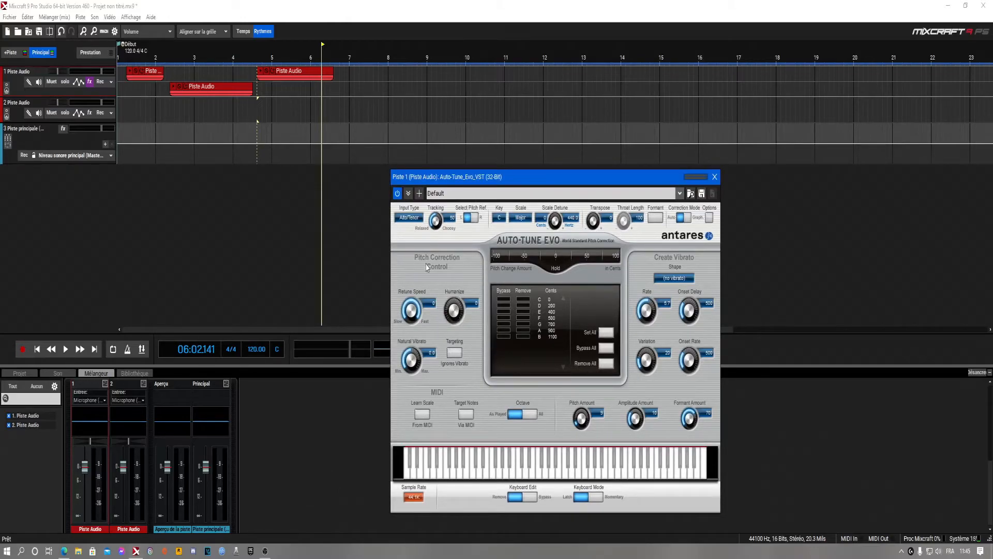
{"action": "left_click_drag", "start_coordinate": [449, 187], "coordinate": [448, 186]}
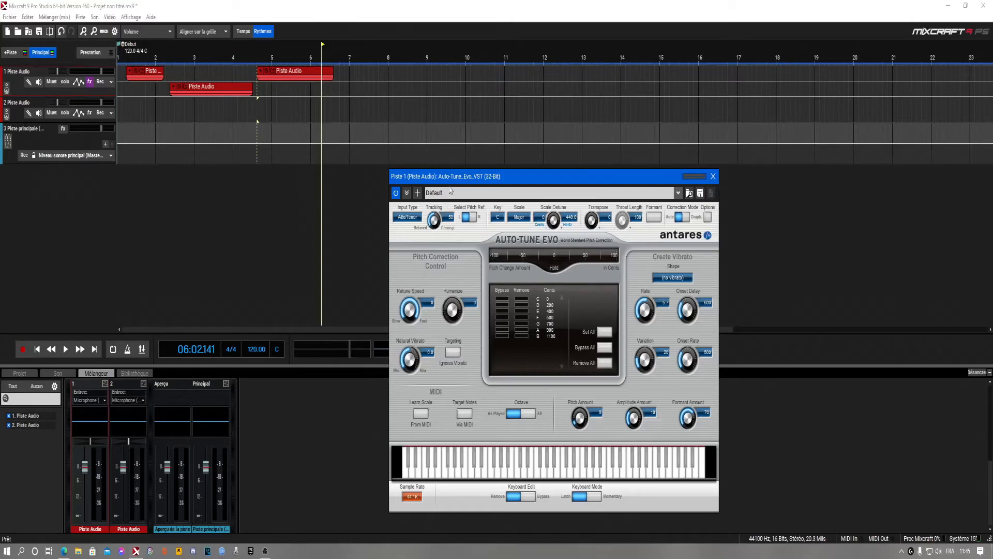
{"action": "left_click_drag", "start_coordinate": [448, 186], "coordinate": [440, 174]}
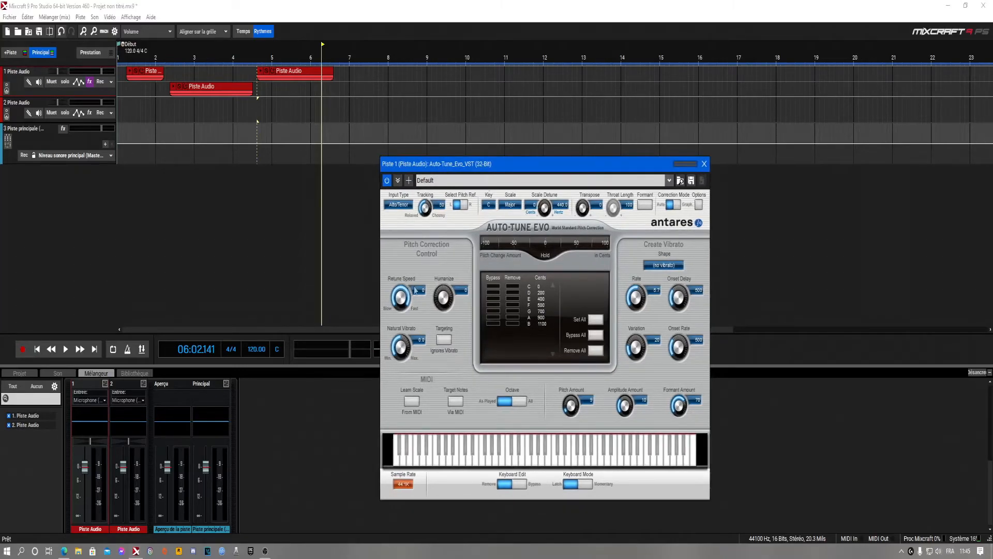
{"action": "mouse_move", "coordinate": [415, 293]}
{"action": "left_mouse_down"}
{"action": "mouse_move", "coordinate": [393, 328]}
{"action": "mouse_move", "coordinate": [396, 302]}
{"action": "mouse_move", "coordinate": [394, 331]}
{"action": "mouse_move", "coordinate": [394, 292]}
{"action": "mouse_move", "coordinate": [405, 299]}
{"action": "left_mouse_up"}
{"action": "left_click", "coordinate": [590, 180]}
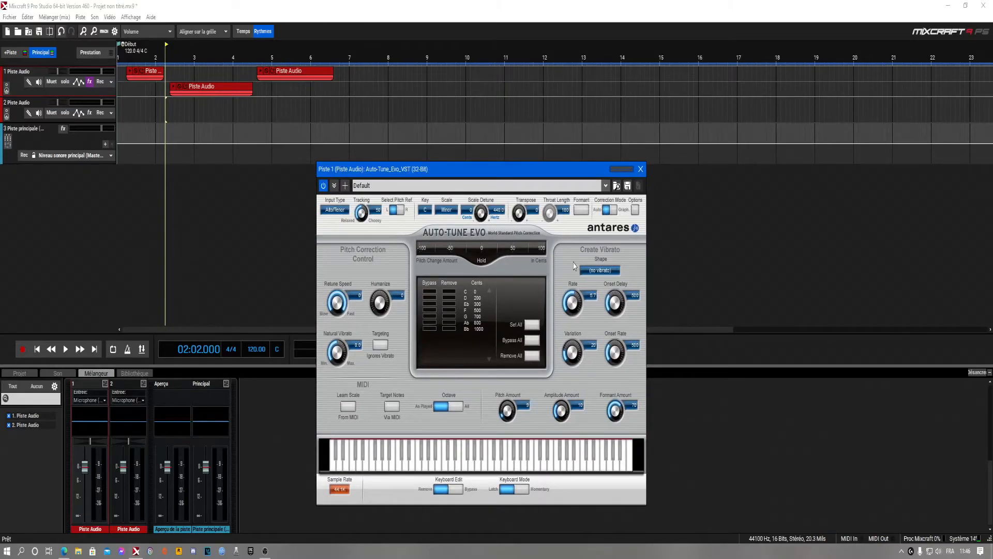
Switch Auto-Tune's Correction Mode to Graph, compare it with Auto mode, and leave it on Graph
{"action": "left_click", "coordinate": [613, 209]}
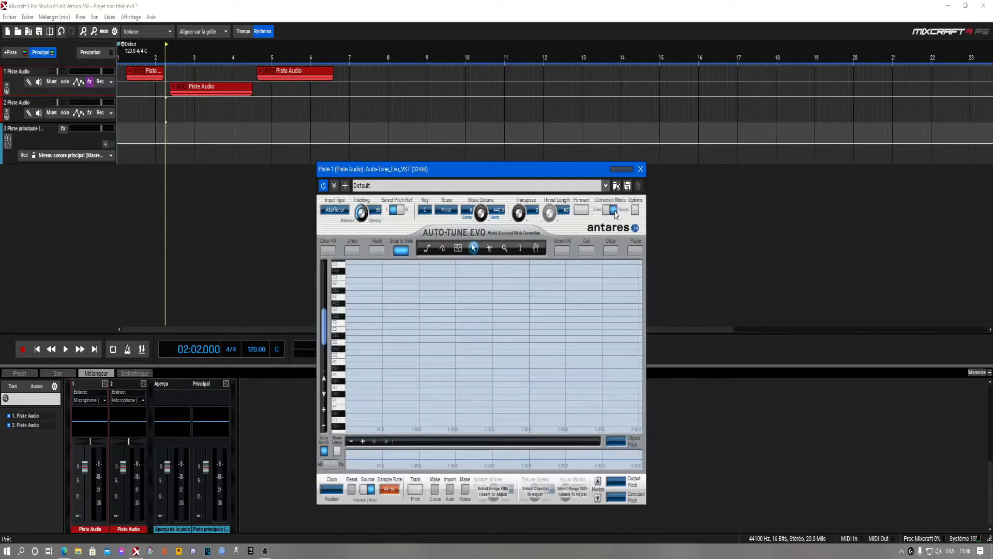
{"action": "left_click_drag", "start_coordinate": [438, 169], "coordinate": [447, 161]}
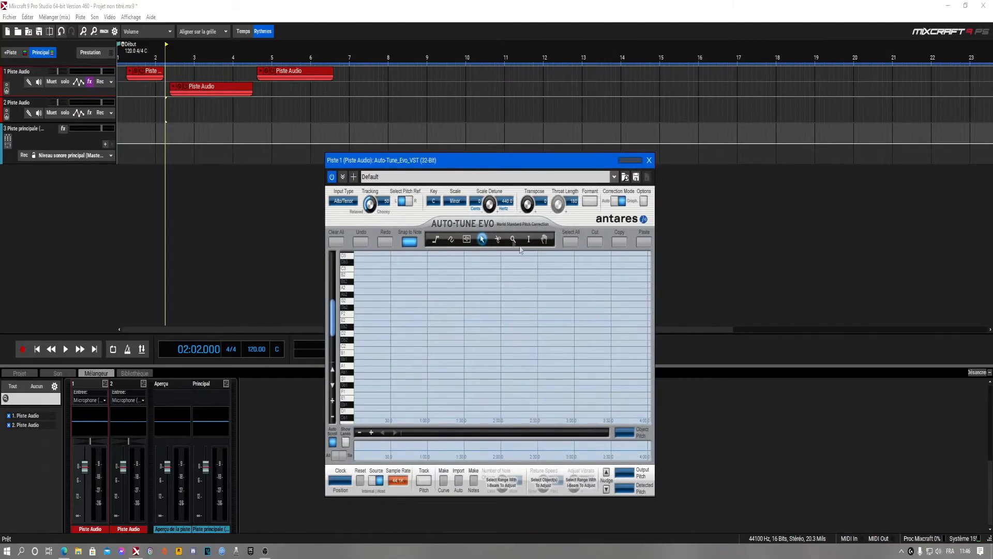
{"action": "left_click", "coordinate": [613, 205]}
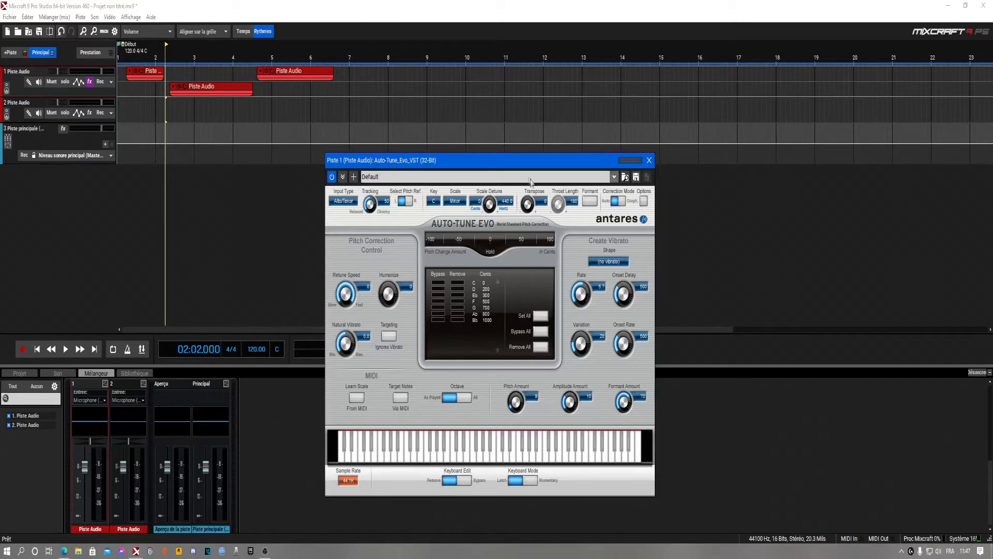
{"action": "mouse_move", "coordinate": [525, 160]}
{"action": "left_mouse_down"}
{"action": "mouse_move", "coordinate": [527, 173]}
{"action": "mouse_move", "coordinate": [511, 171]}
{"action": "left_mouse_up"}
{"action": "left_click", "coordinate": [607, 213]}
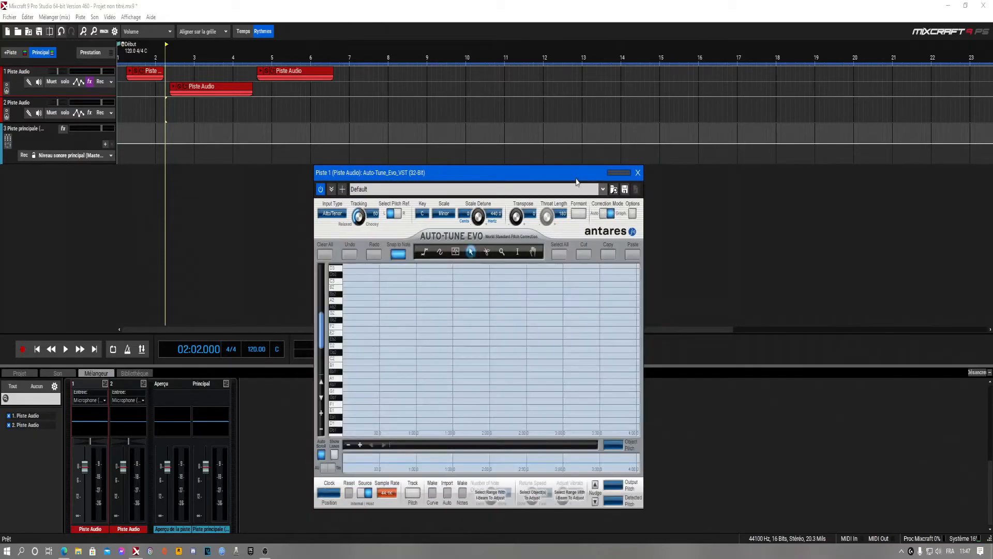
{"action": "left_click_drag", "start_coordinate": [578, 179], "coordinate": [574, 162]}
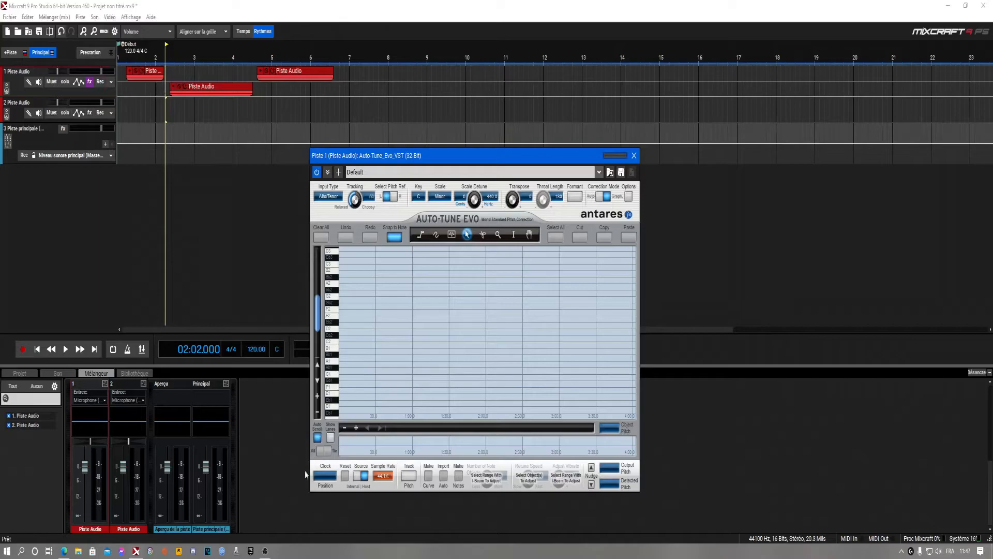
Track the pitch of the second vocal clip by playing through it, and bring its pitch curve into view
{"action": "left_click", "coordinate": [408, 476]}
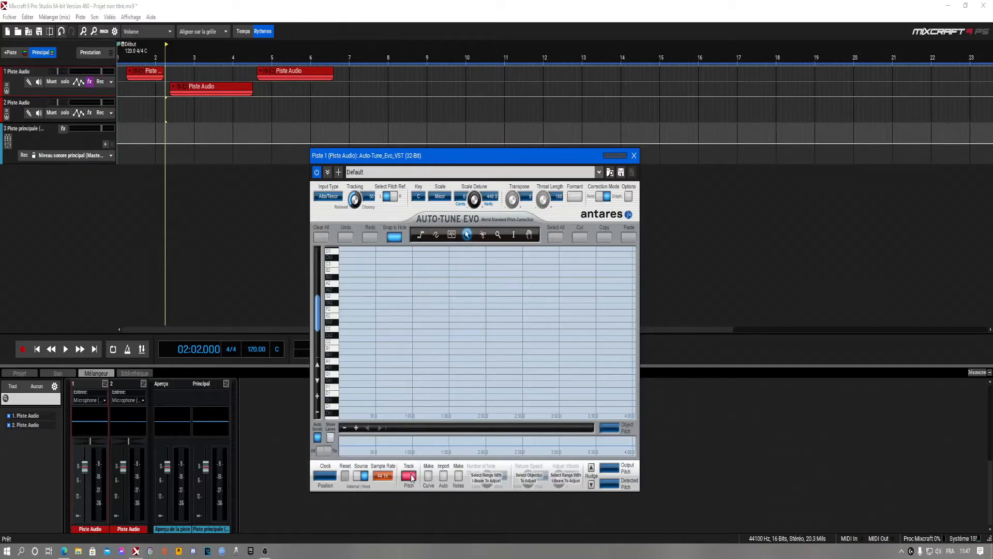
{"action": "left_click", "coordinate": [65, 349]}
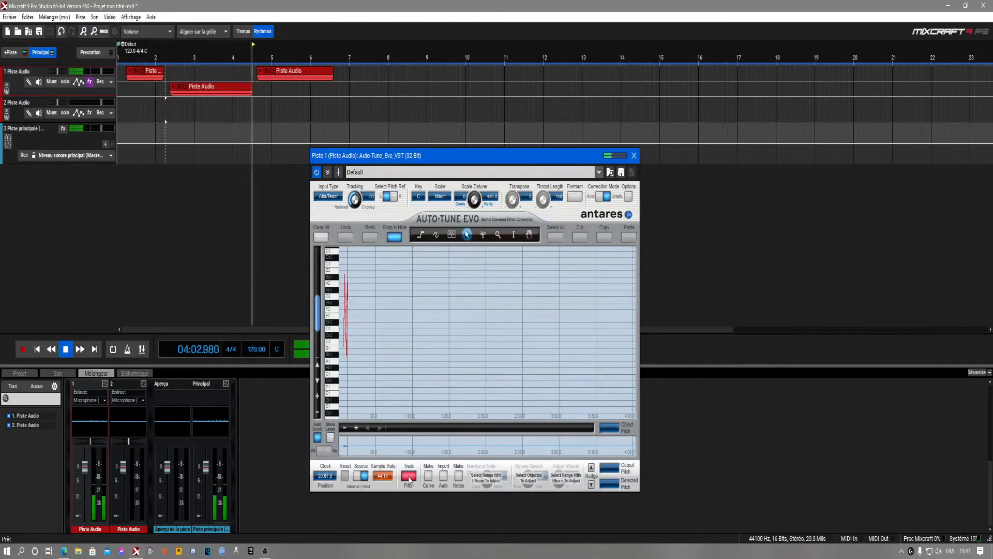
{"action": "key", "text": "space"}
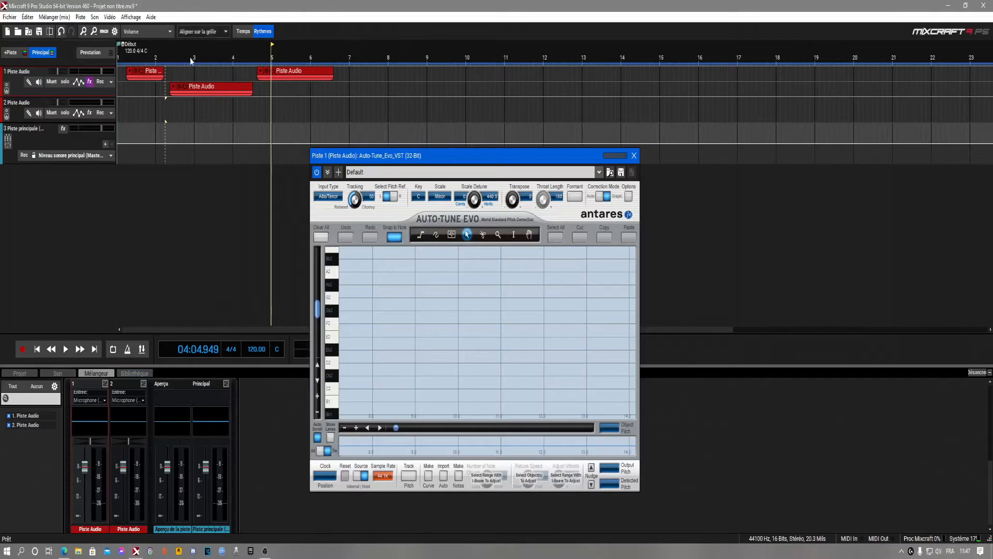
{"action": "left_click_drag", "start_coordinate": [396, 428], "coordinate": [390, 430]}
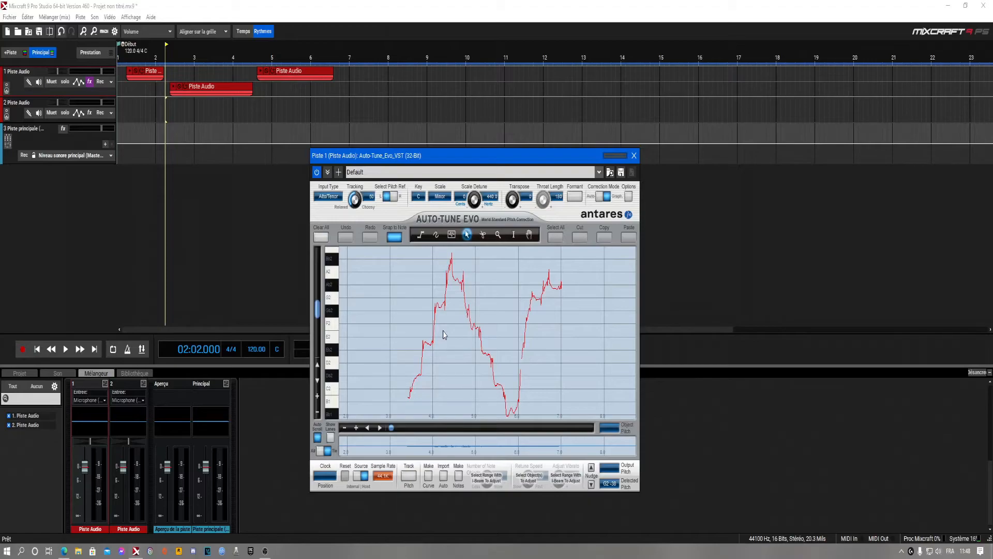
Make a correction curve from the tracked pitch, import the Auto settings, and make note objects from it
{"action": "left_click", "coordinate": [429, 477]}
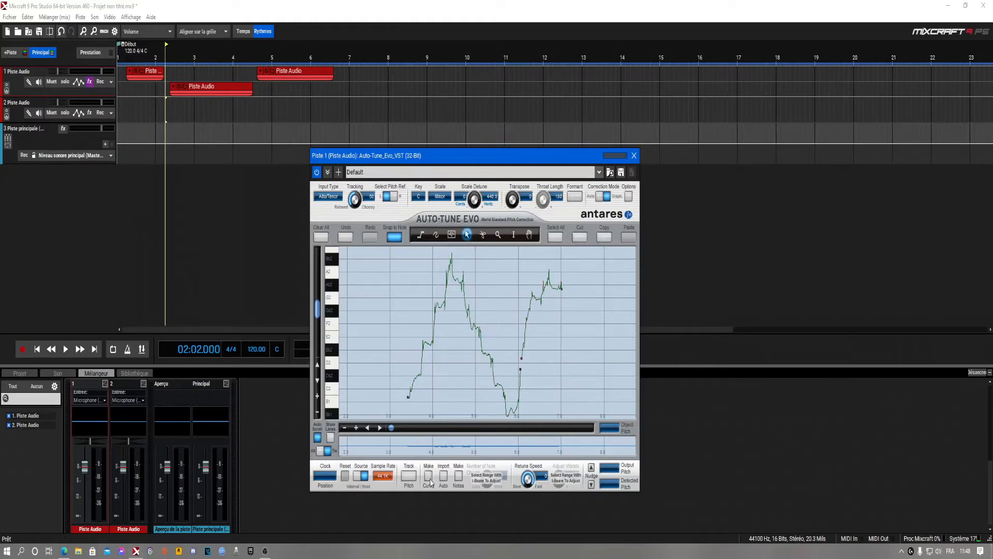
{"action": "left_click", "coordinate": [443, 476]}
{"action": "left_click", "coordinate": [459, 476]}
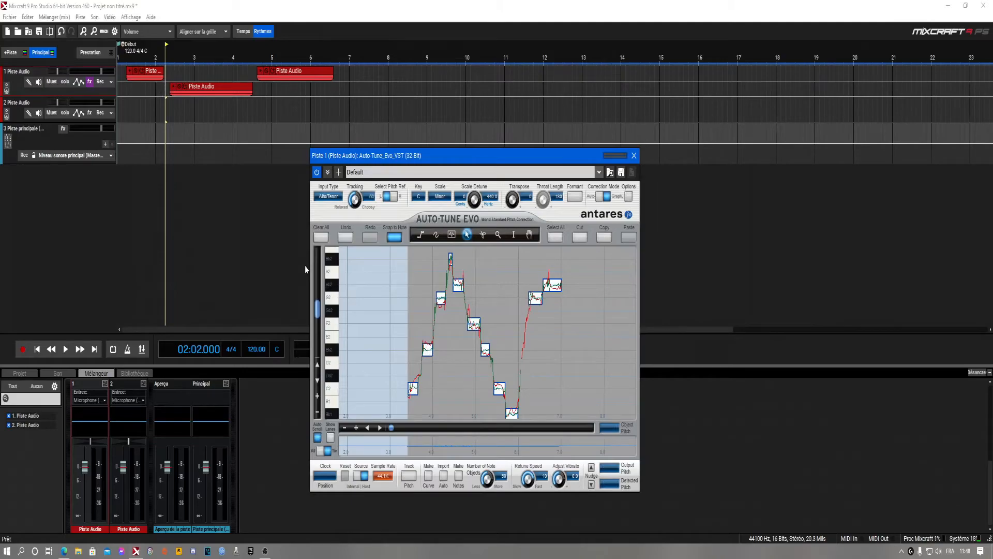
Play back the second vocal clip with its graphical note correction, and stop just after it ends
{"action": "left_click", "coordinate": [65, 349]}
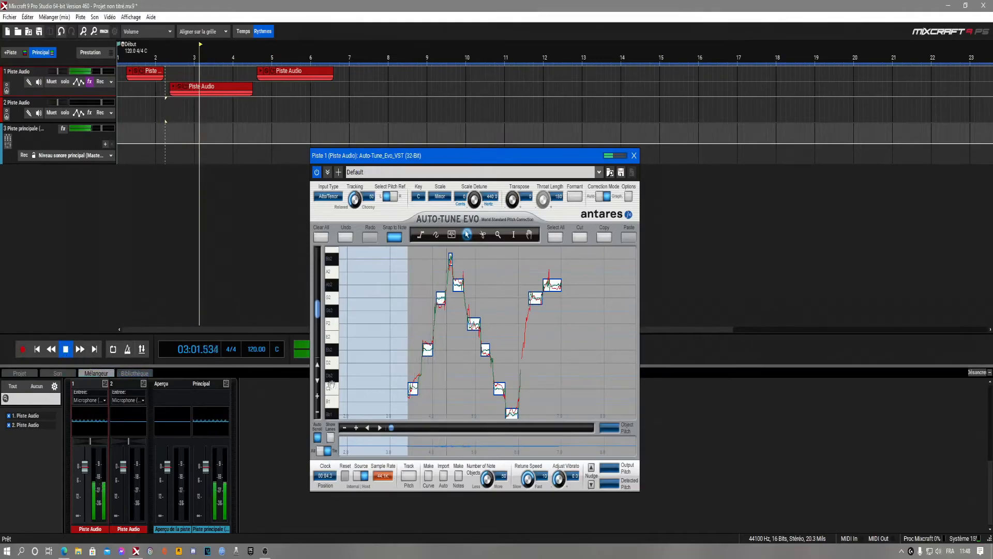
{"action": "left_click", "coordinate": [66, 354]}
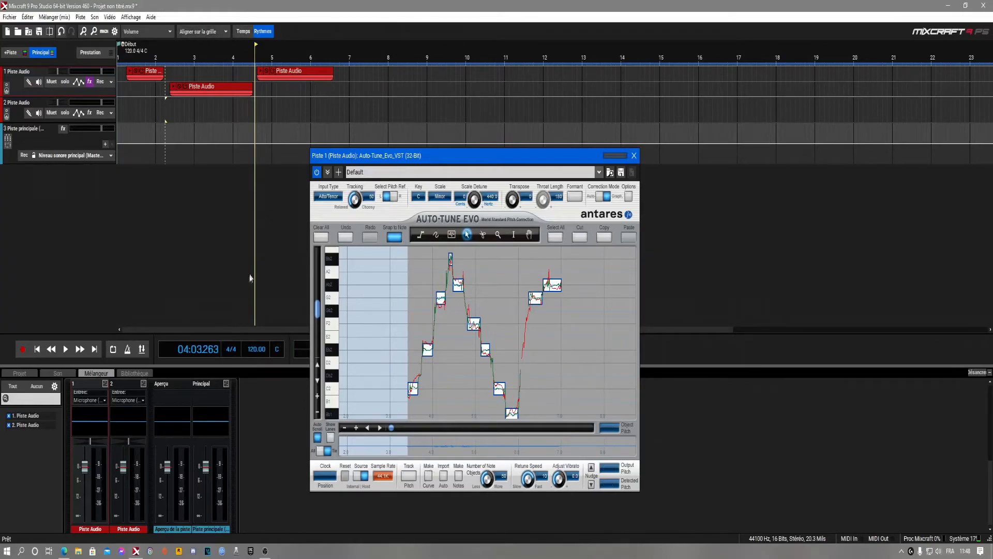
{"action": "left_click_drag", "start_coordinate": [422, 155], "coordinate": [446, 109]}
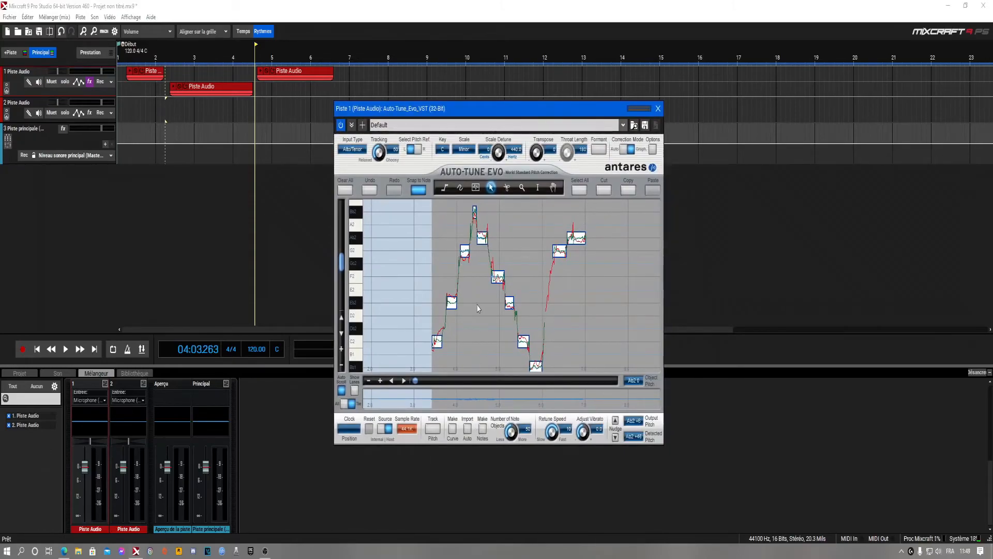
Raise all the selected note objects by two semitones in the pitch graph
{"action": "left_click_drag", "start_coordinate": [465, 252], "coordinate": [468, 224]}
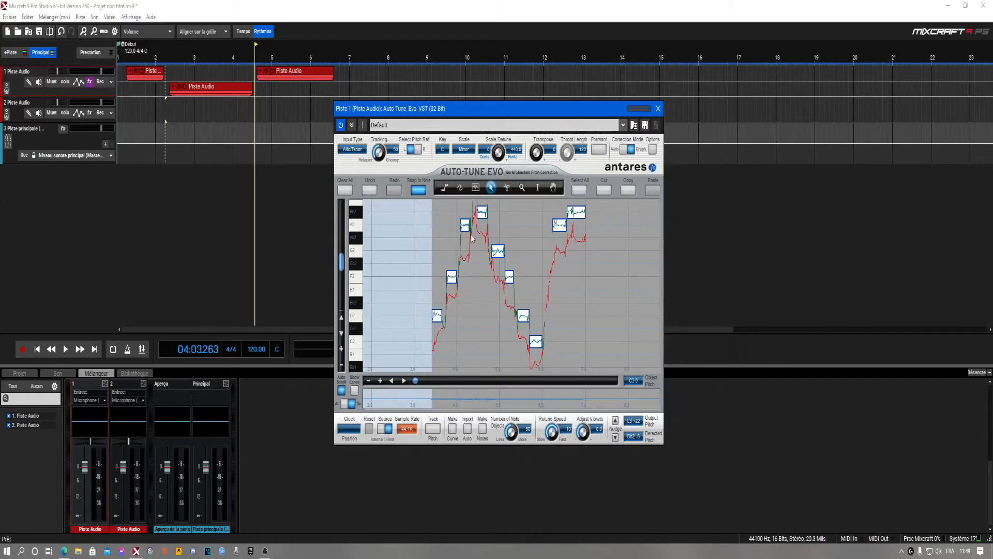
{"action": "left_click", "coordinate": [508, 188]}
{"action": "left_click", "coordinate": [492, 188]}
{"action": "left_click_drag", "start_coordinate": [479, 115], "coordinate": [497, 125]}
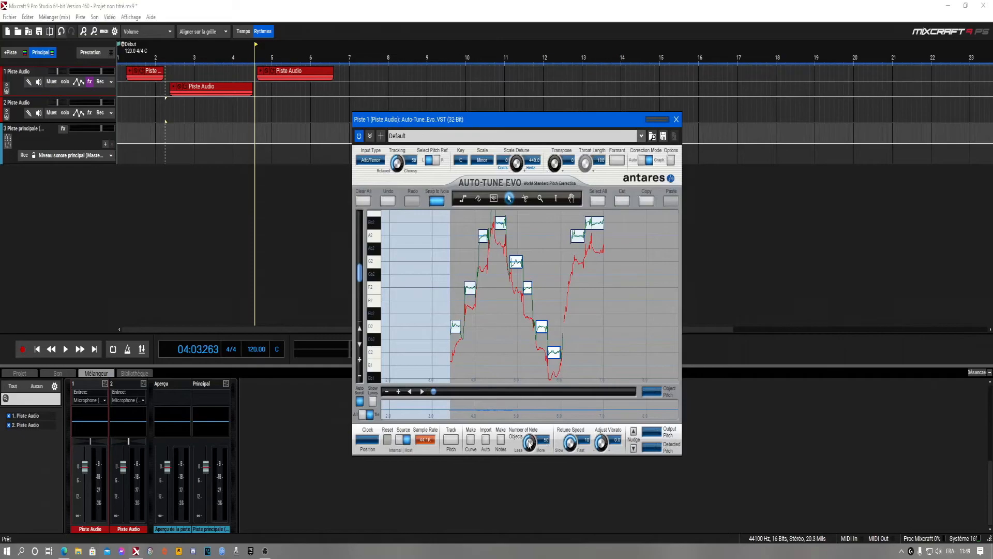
Try out the Number of Note Objects and Retune Speed controls on the graph's note objects
{"action": "mouse_move", "coordinate": [529, 443]}
{"action": "left_mouse_down"}
{"action": "mouse_move", "coordinate": [529, 429]}
{"action": "mouse_move", "coordinate": [530, 464]}
{"action": "mouse_move", "coordinate": [529, 441]}
{"action": "left_mouse_up"}
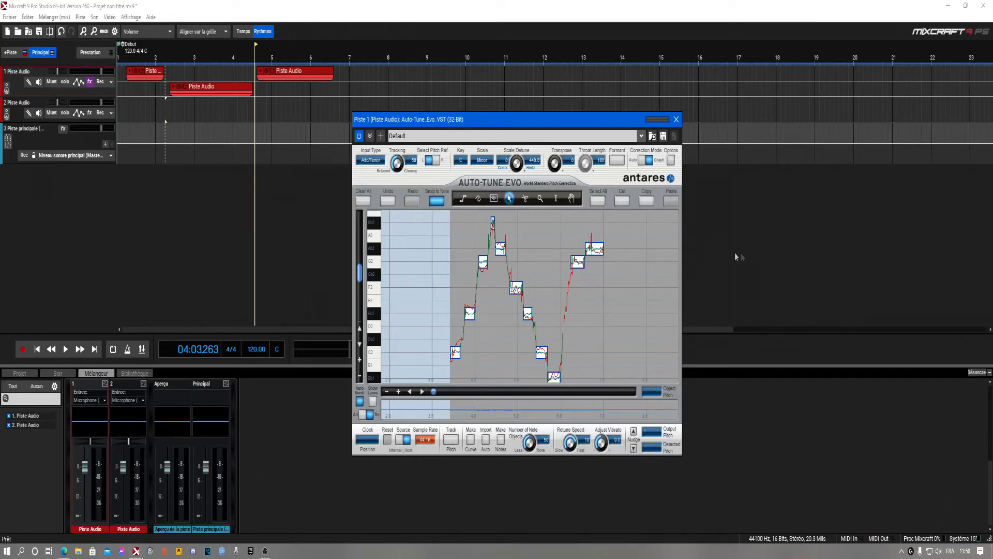
{"action": "left_click_drag", "start_coordinate": [569, 444], "coordinate": [566, 462]}
{"action": "left_click_drag", "start_coordinate": [571, 450], "coordinate": [571, 455]}
{"action": "left_click_drag", "start_coordinate": [571, 449], "coordinate": [571, 458]}
Switch Auto-Tune's Correction Mode to Auto and move its window clear of the tracks
{"action": "left_click_drag", "start_coordinate": [554, 124], "coordinate": [552, 141]}
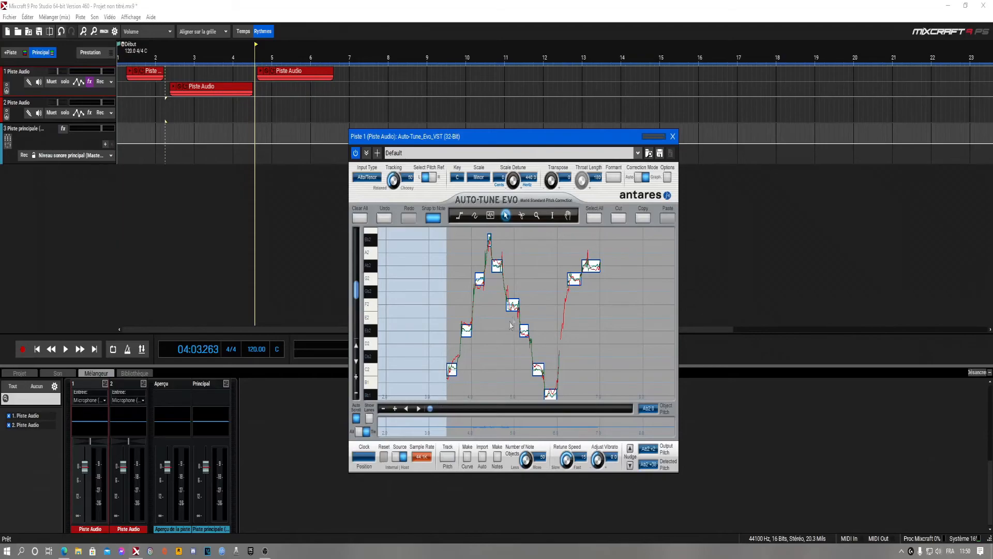
{"action": "left_click", "coordinate": [642, 177]}
{"action": "left_click_drag", "start_coordinate": [616, 139], "coordinate": [637, 170]}
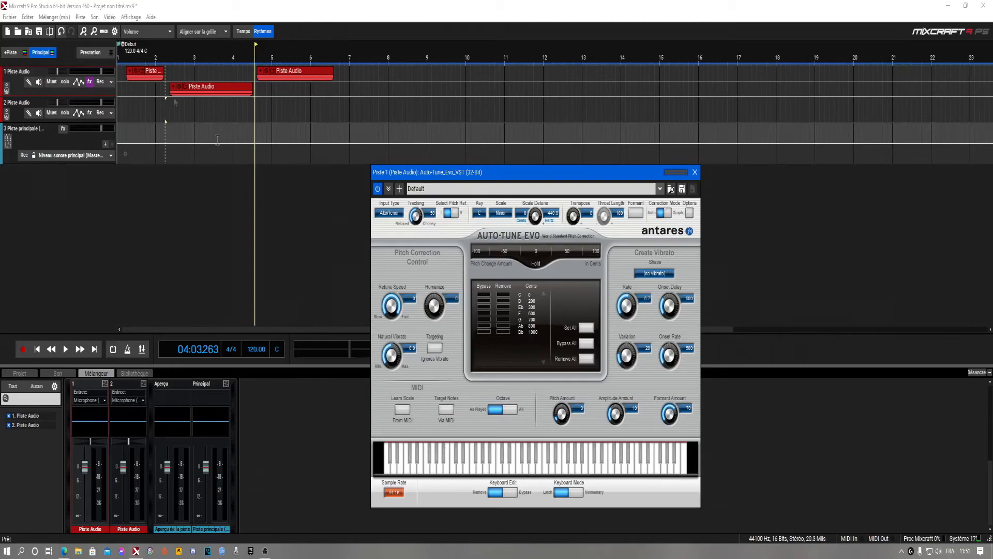
Add the Classic Flanger effect below Auto-Tune in the first track's effects list, and close the flanger's window
{"action": "left_click", "coordinate": [89, 81]}
{"action": "left_click_drag", "start_coordinate": [293, 182], "coordinate": [220, 182]}
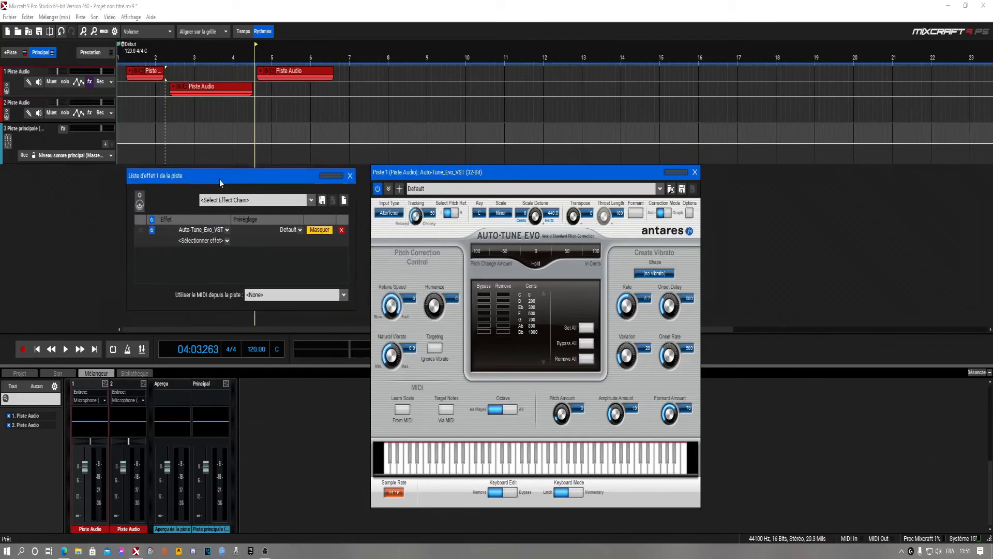
{"action": "left_click", "coordinate": [227, 241]}
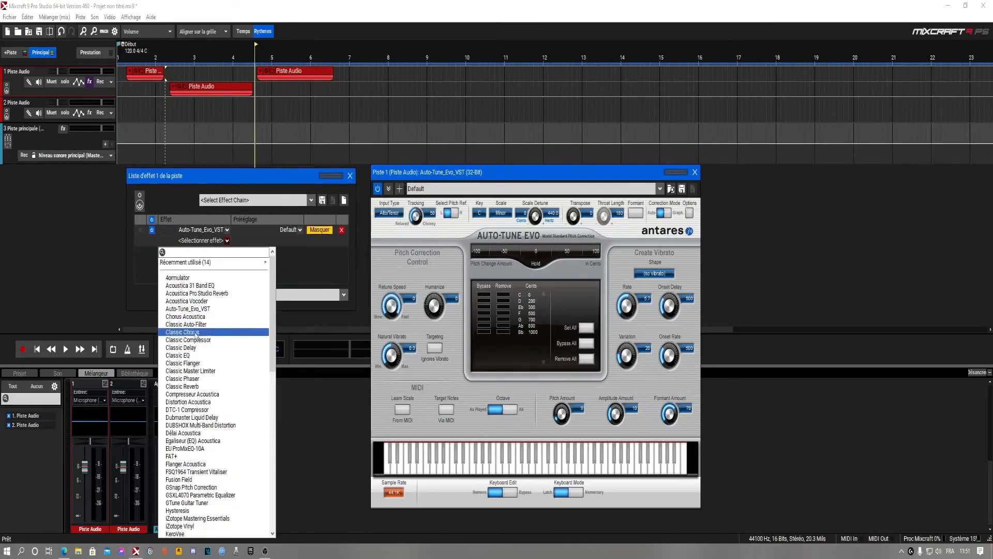
{"action": "left_click", "coordinate": [183, 363]}
{"action": "mouse_move", "coordinate": [139, 241]}
{"action": "left_mouse_down"}
{"action": "mouse_move", "coordinate": [144, 231]}
{"action": "mouse_move", "coordinate": [144, 241]}
{"action": "left_mouse_up"}
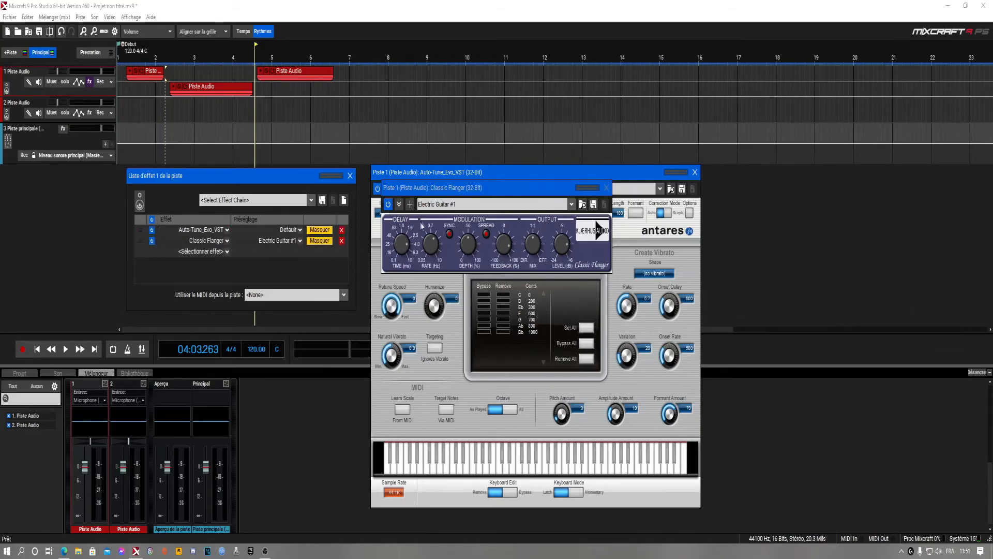
{"action": "left_click", "coordinate": [607, 187]}
{"action": "left_click_drag", "start_coordinate": [579, 177], "coordinate": [595, 174]}
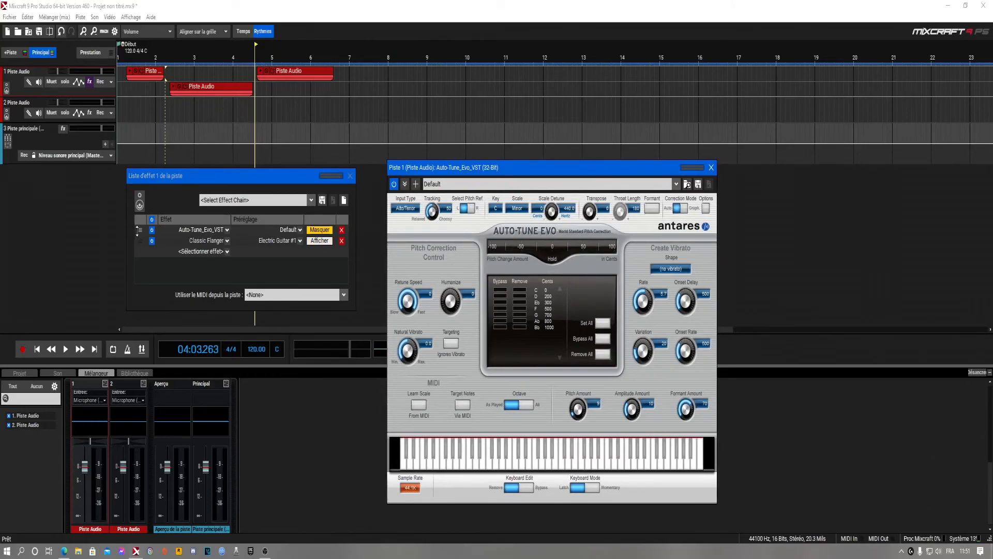
Toggle the power of Classic Flanger and Auto-Tune in the effects list, leaving Auto-Tune off, and close the list
{"action": "left_click", "coordinate": [227, 242]}
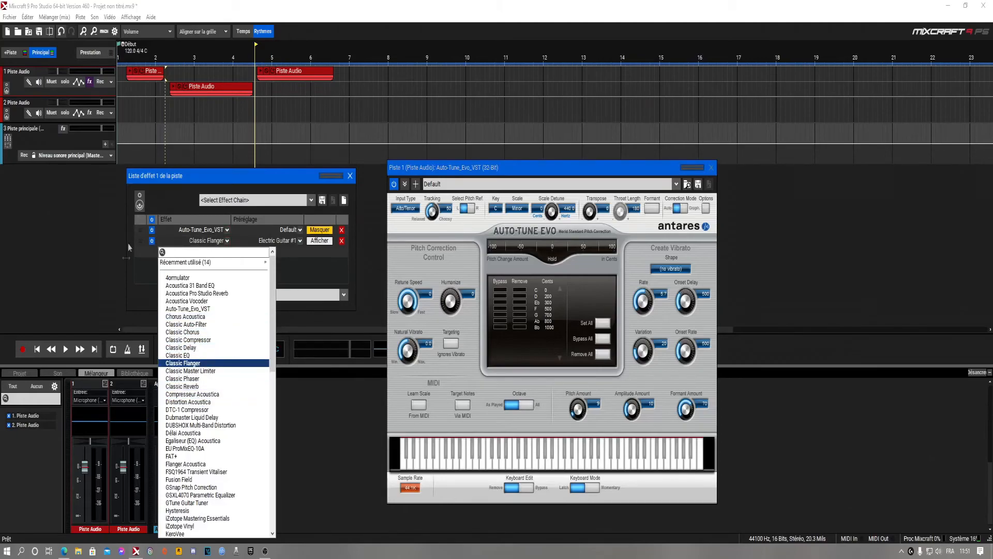
{"action": "left_click", "coordinate": [142, 257]}
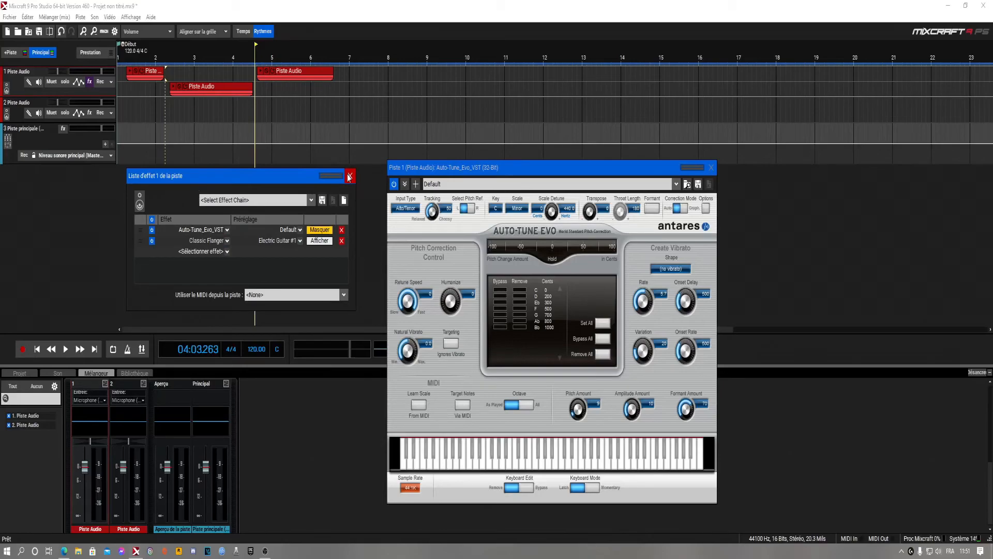
{"action": "left_click", "coordinate": [151, 241]}
{"action": "left_click", "coordinate": [151, 230]}
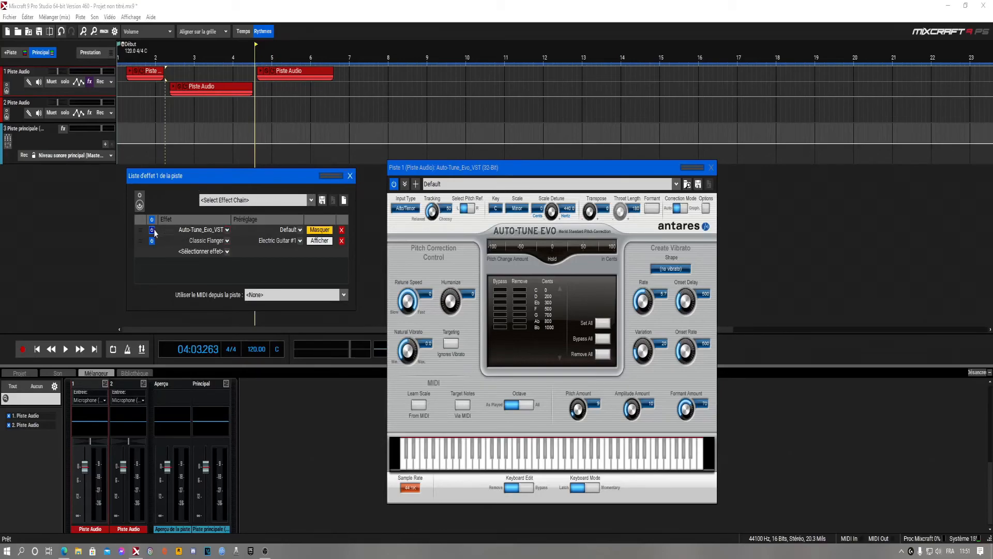
{"action": "left_click", "coordinate": [350, 176]}
{"action": "left_click_drag", "start_coordinate": [468, 173], "coordinate": [365, 201]}
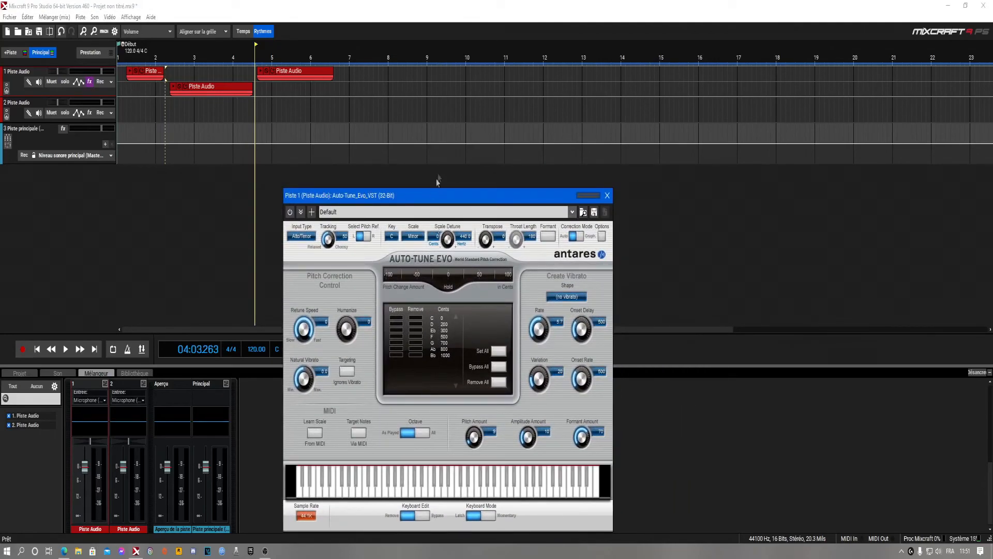
{"action": "left_click_drag", "start_coordinate": [438, 195], "coordinate": [461, 135]}
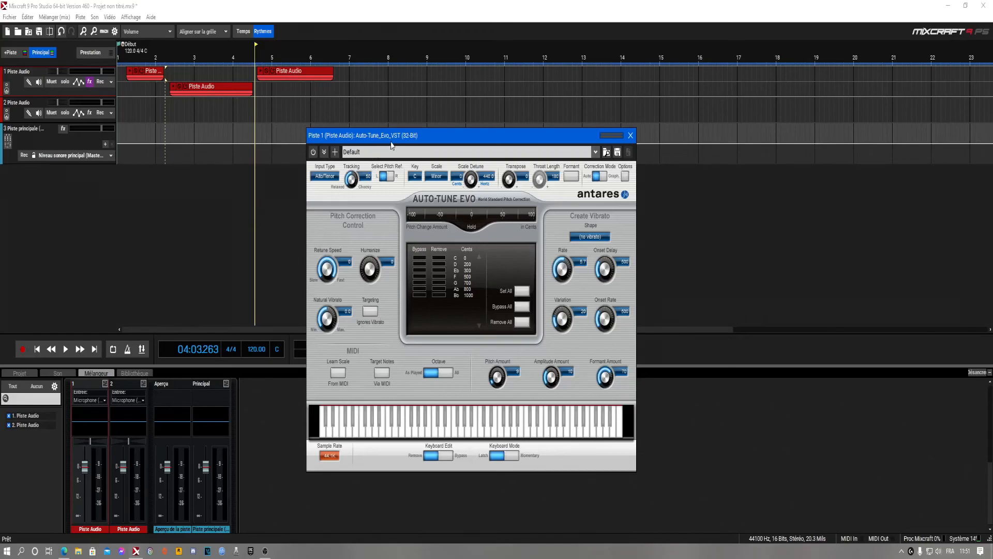
{"action": "left_click_drag", "start_coordinate": [391, 141], "coordinate": [389, 151]}
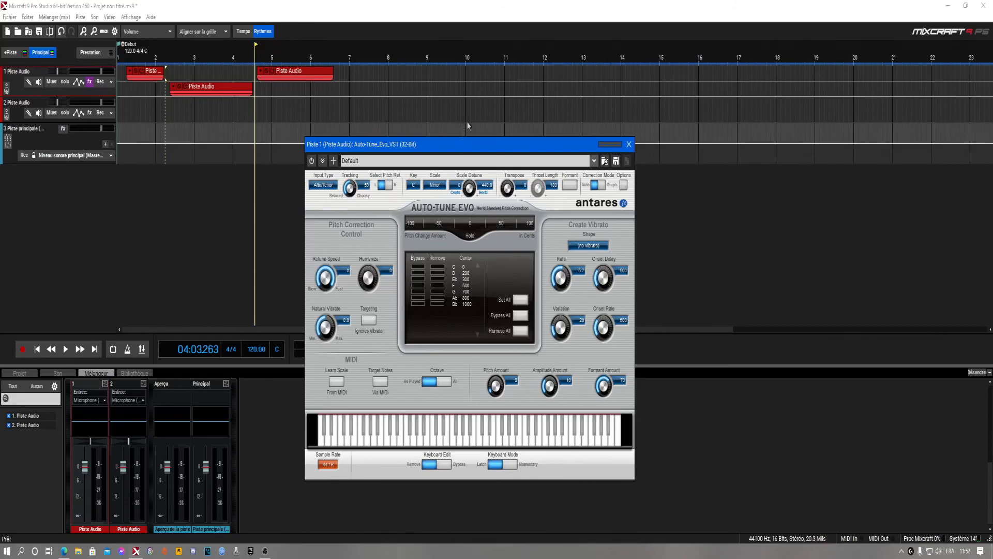
{"action": "left_click_drag", "start_coordinate": [423, 144], "coordinate": [429, 148]}
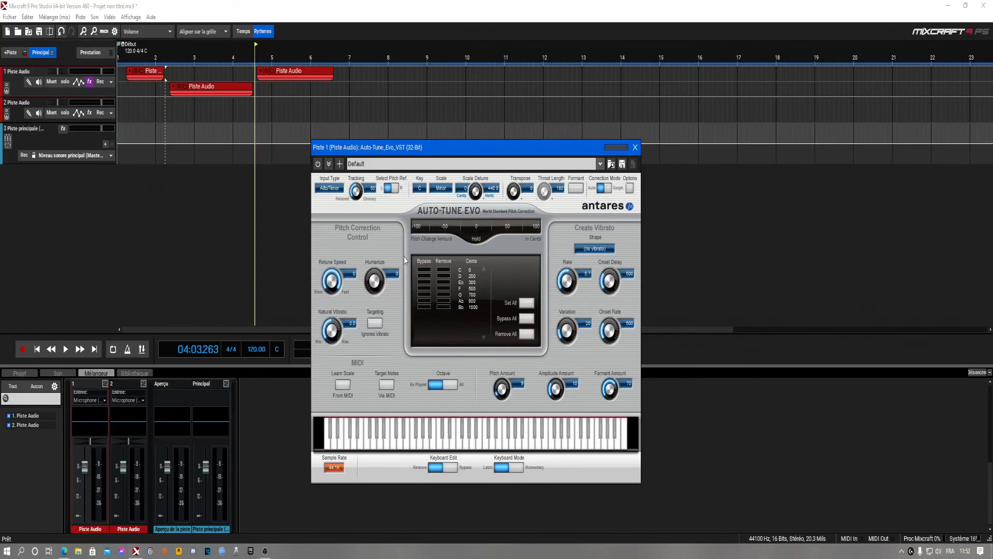
{"action": "left_click_drag", "start_coordinate": [440, 148], "coordinate": [439, 186]}
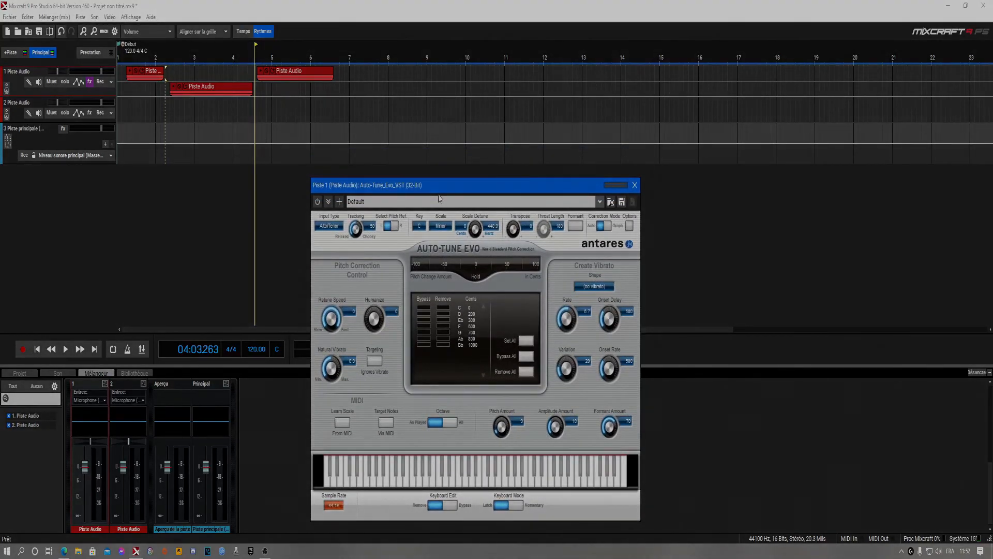